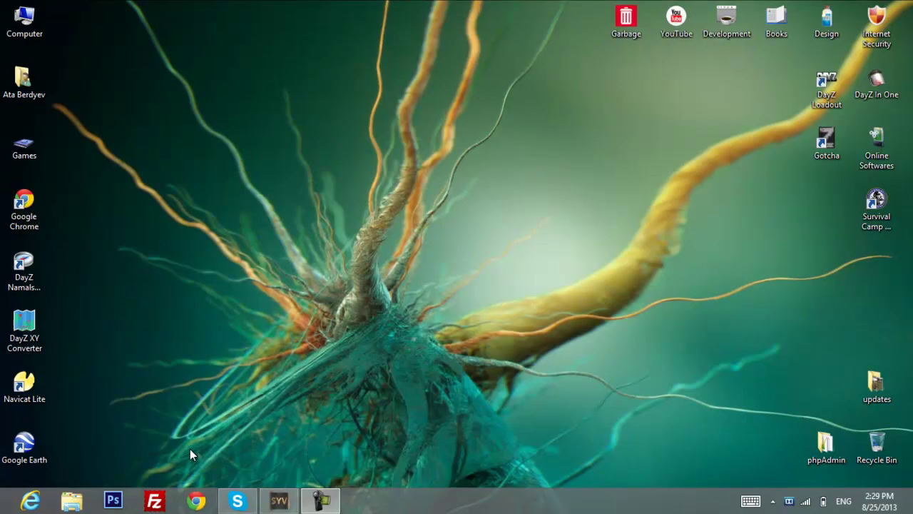
Launch Google Chrome from the taskbar to a new tab page.
{"action": "left_click", "coordinate": [196, 501]}
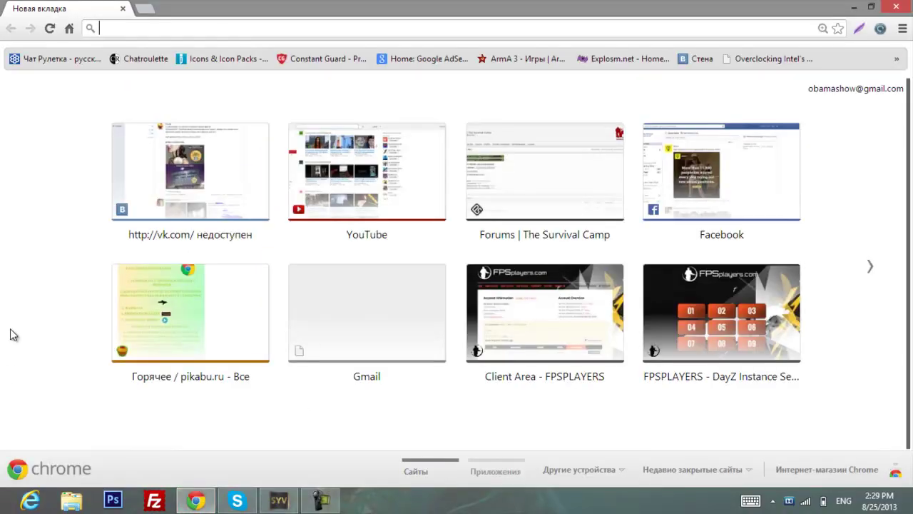
Search Google for 'mineshafter' from the omnibox and close the stray extra tab.
{"action": "type", "text": "mineshafter"}
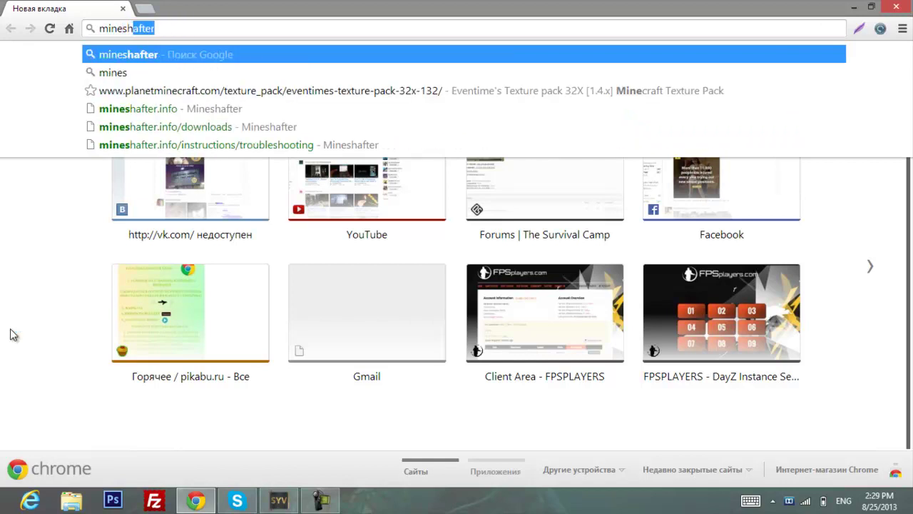
{"action": "key", "text": "Return"}
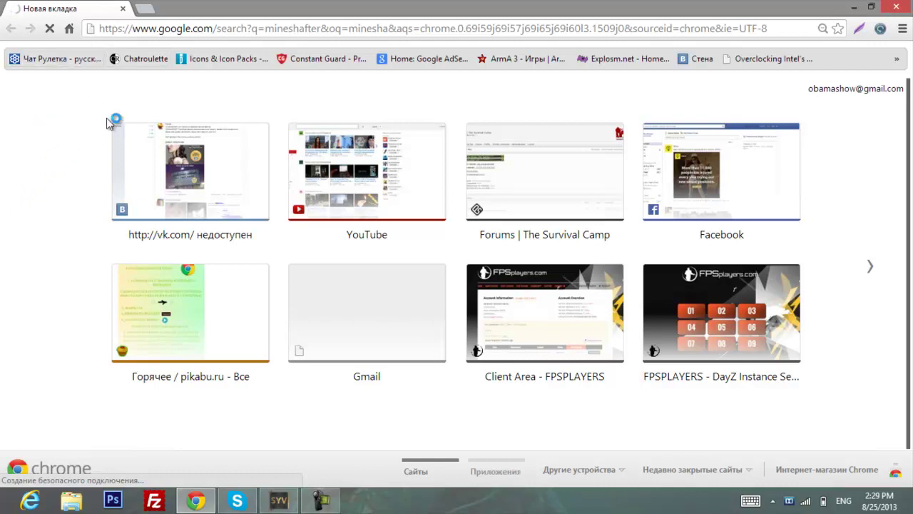
{"action": "left_click", "coordinate": [148, 10]}
{"action": "middle_click", "coordinate": [152, 17]}
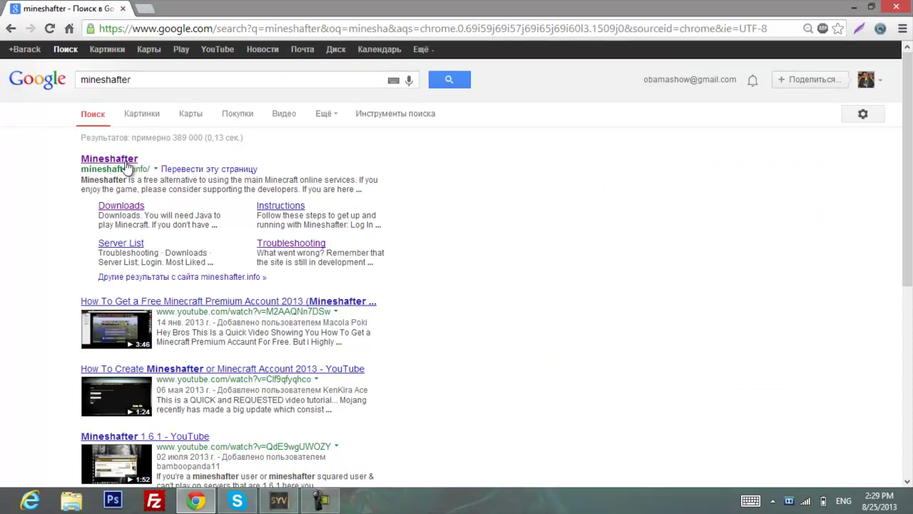
Download Mineshafter-launcher.jar from the mineshafter.info Downloads page to the desktop.
{"action": "left_click", "coordinate": [121, 160]}
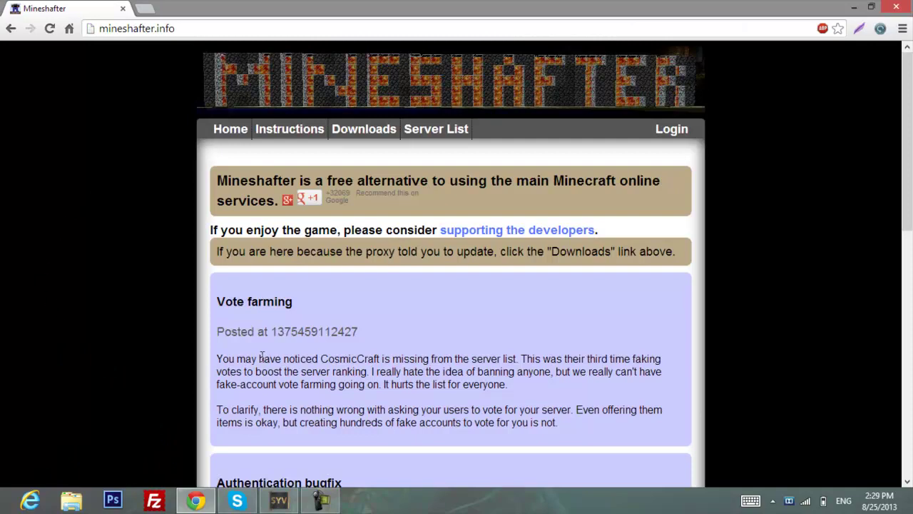
{"action": "scroll", "coordinate": [261, 356], "scroll_direction": "down", "scroll_amount": 5}
{"action": "scroll", "coordinate": [132, 411], "scroll_direction": "up", "scroll_amount": 5}
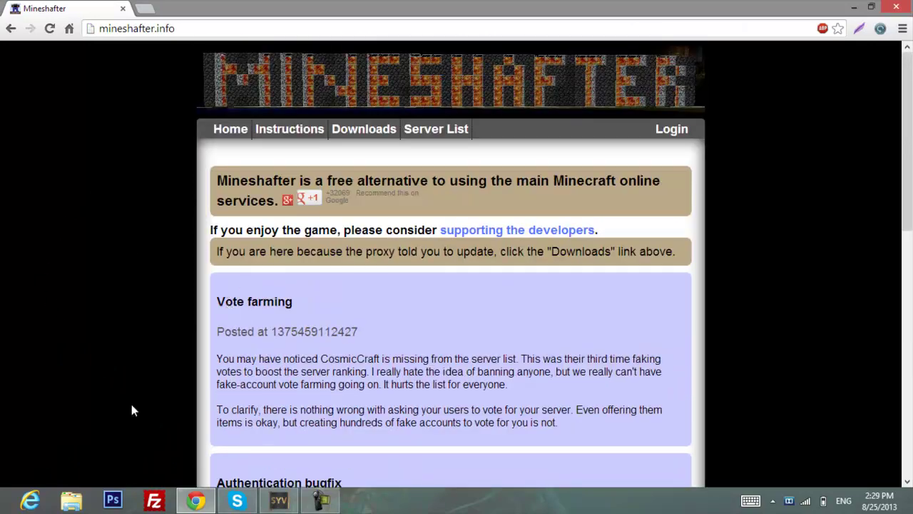
{"action": "left_click", "coordinate": [364, 132]}
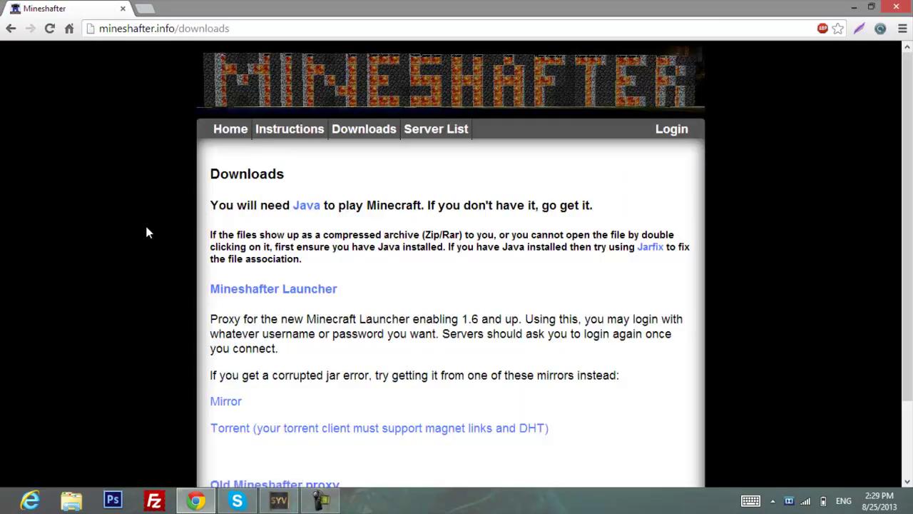
{"action": "left_click", "coordinate": [254, 290]}
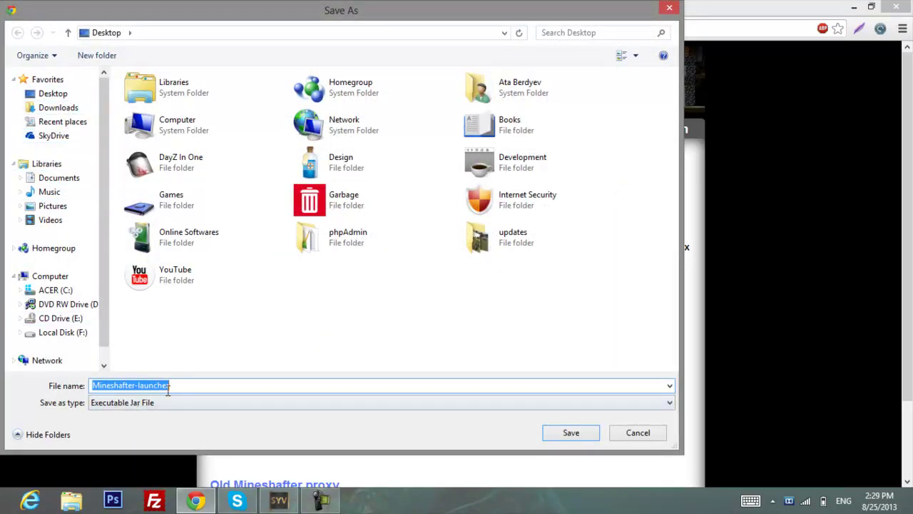
{"action": "left_click", "coordinate": [581, 431]}
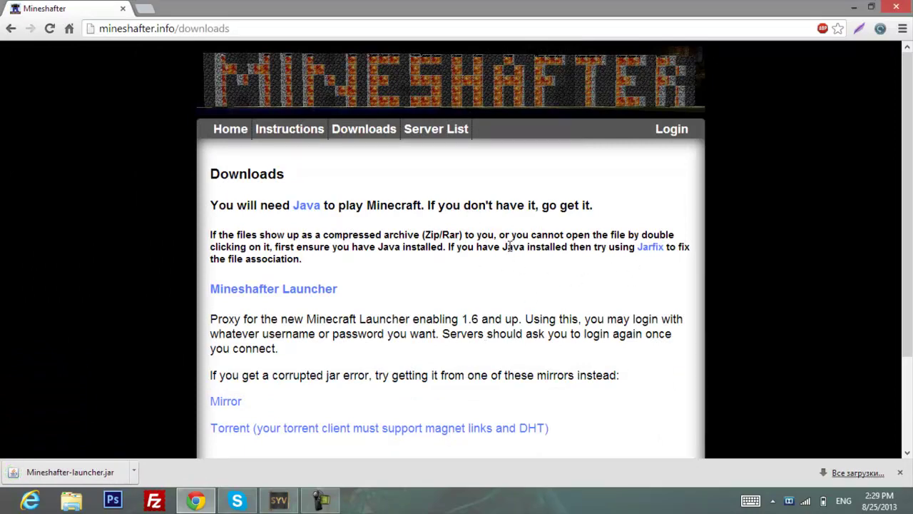
Get Jarfix 2.0.0 from Softpedia via External Mirror 1, saving jarfix.exe to the desktop.
{"action": "left_click", "coordinate": [650, 250]}
{"action": "scroll", "coordinate": [442, 325], "scroll_direction": "down", "scroll_amount": 2}
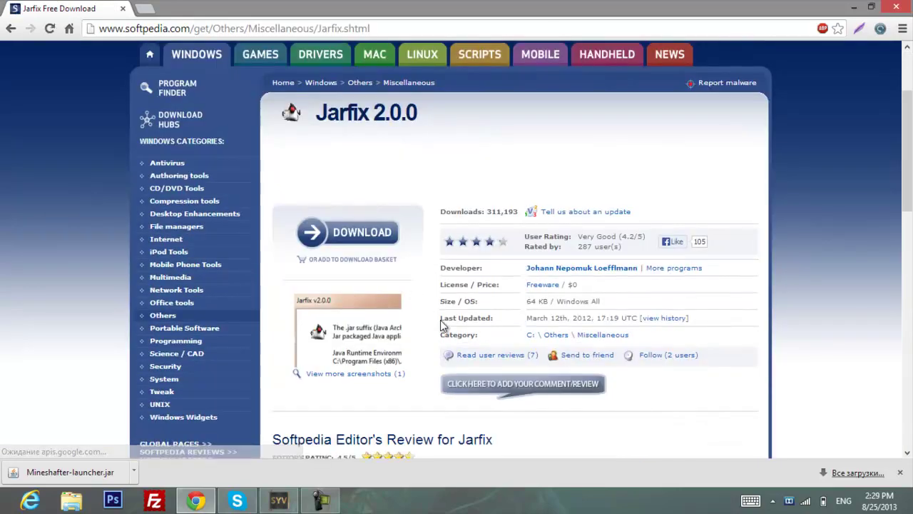
{"action": "left_click", "coordinate": [387, 236]}
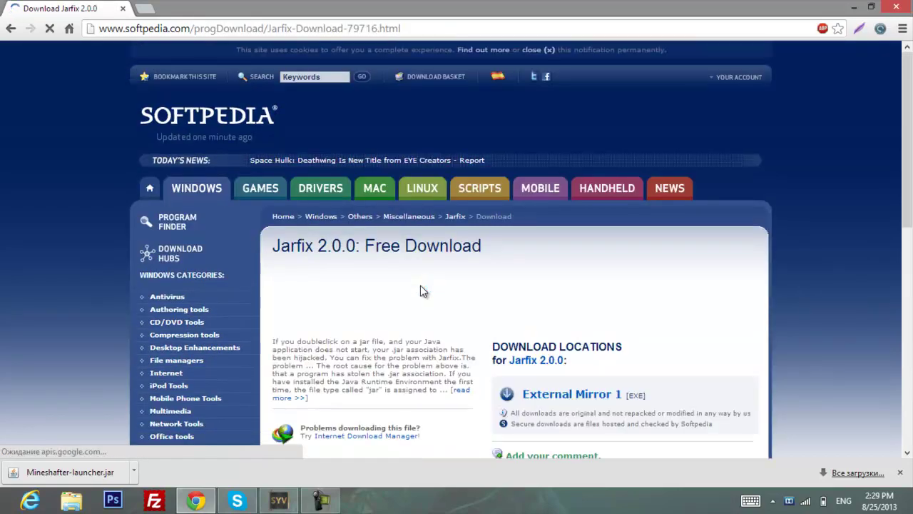
{"action": "scroll", "coordinate": [420, 286], "scroll_direction": "down", "scroll_amount": 2}
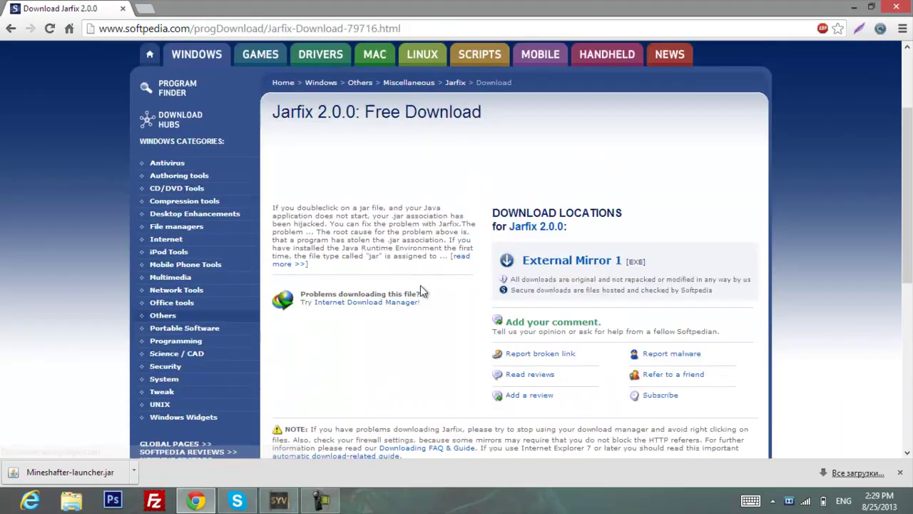
{"action": "left_click", "coordinate": [530, 268]}
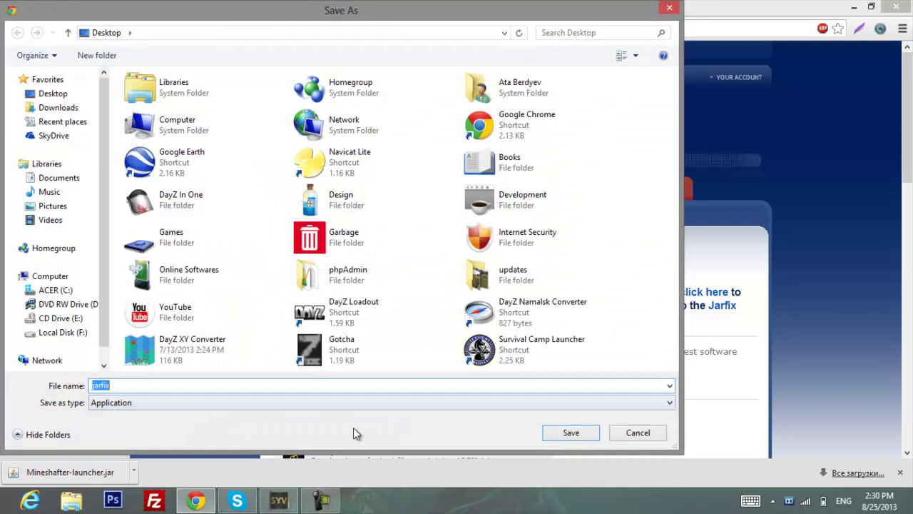
{"action": "left_click", "coordinate": [581, 432]}
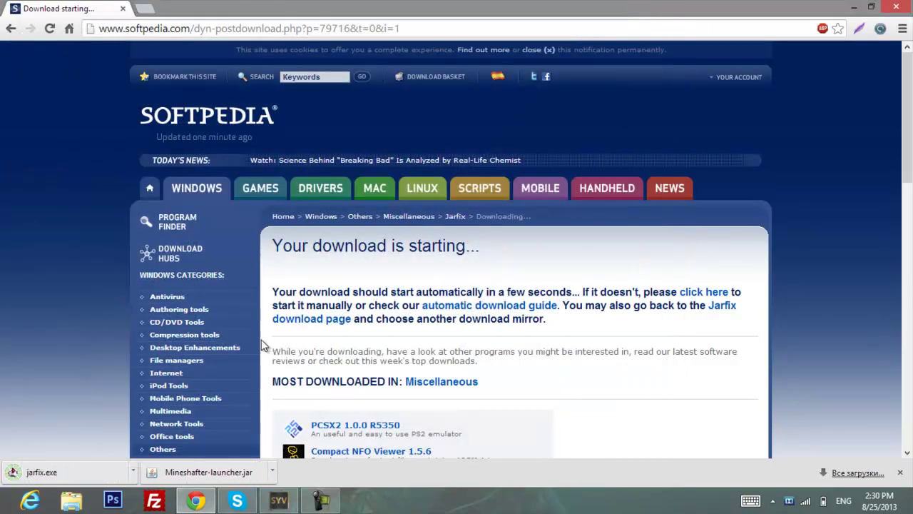
{"action": "scroll", "coordinate": [348, 381], "scroll_direction": "down", "scroll_amount": 10}
{"action": "scroll", "coordinate": [346, 380], "scroll_direction": "up", "scroll_amount": 15}
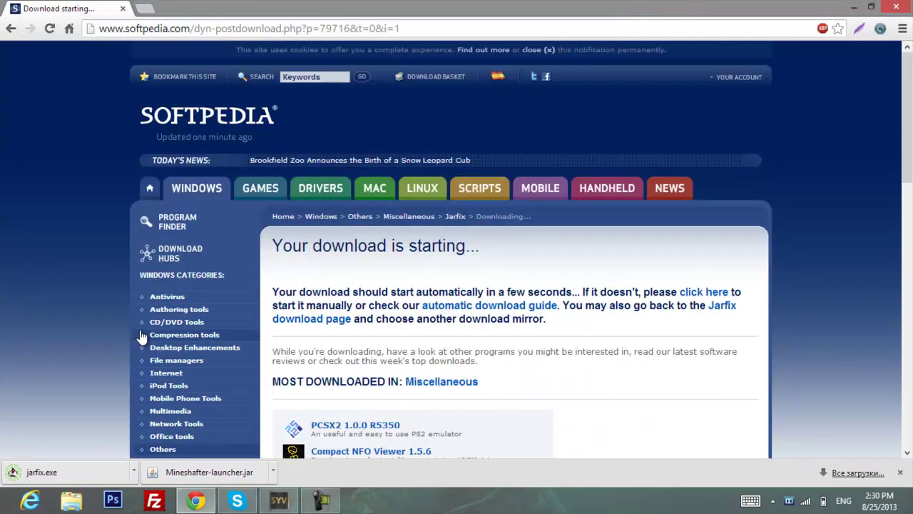
Close Chrome and move the launcher and jarfix icons toward the desktop middle.
{"action": "left_click", "coordinate": [124, 9]}
{"action": "left_click_drag", "start_coordinate": [147, 147], "coordinate": [72, 79]}
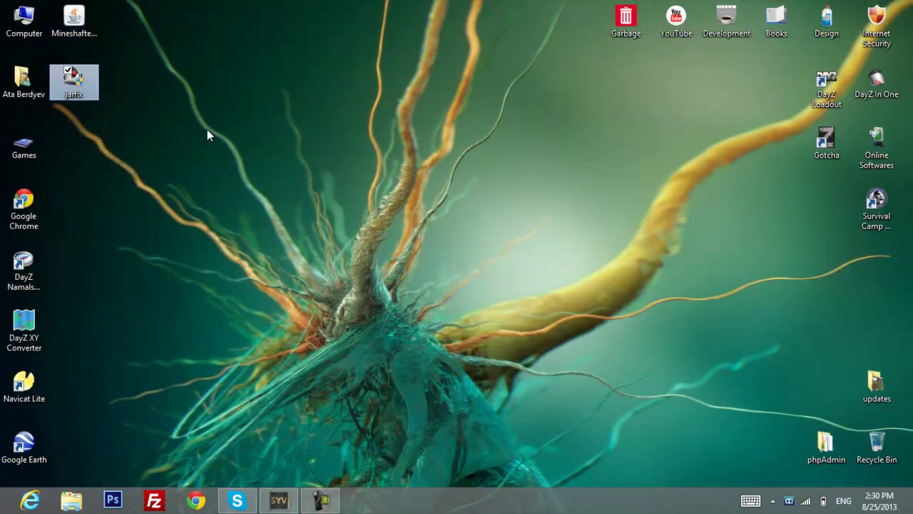
{"action": "mouse_move", "coordinate": [255, 147]}
{"action": "left_mouse_down"}
{"action": "mouse_move", "coordinate": [226, 206]}
{"action": "mouse_move", "coordinate": [63, 14]}
{"action": "mouse_move", "coordinate": [270, 143]}
{"action": "left_mouse_up"}
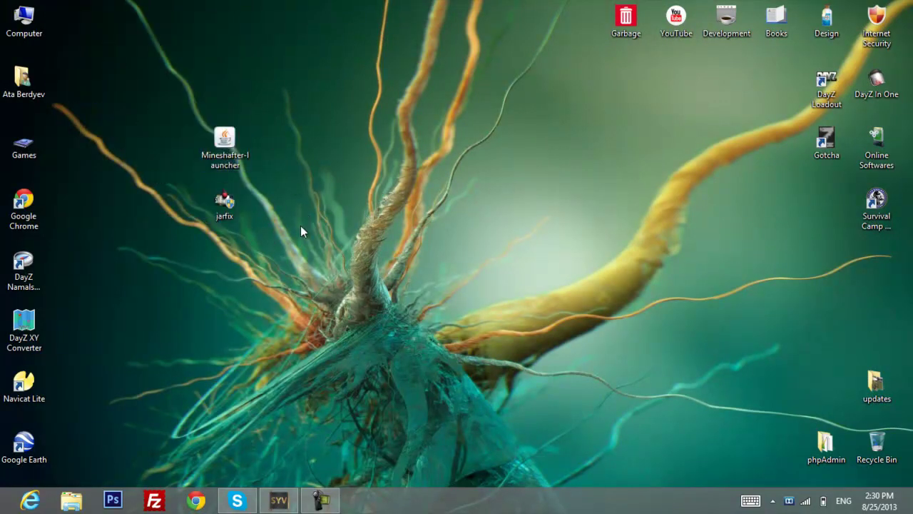
Run jarfix to register the .jar file type and dismiss its success message.
{"action": "left_click", "coordinate": [230, 217]}
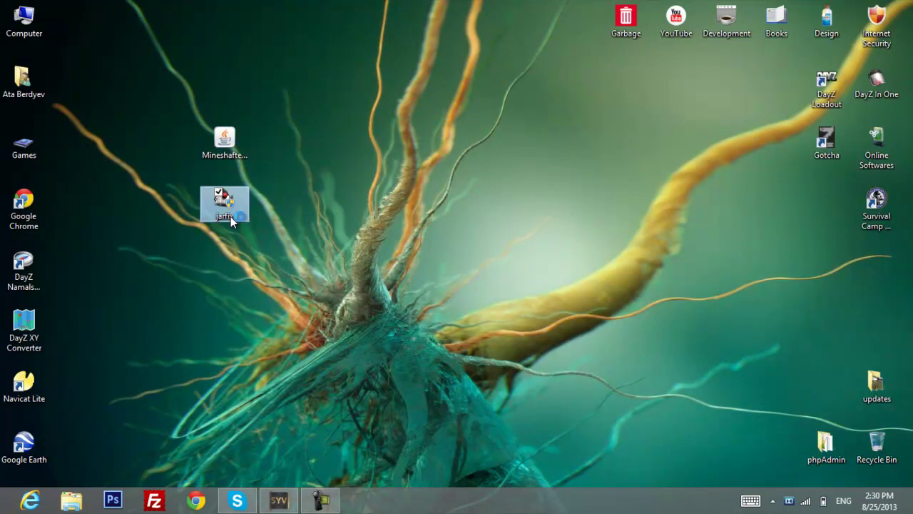
{"action": "double_click", "coordinate": [230, 216]}
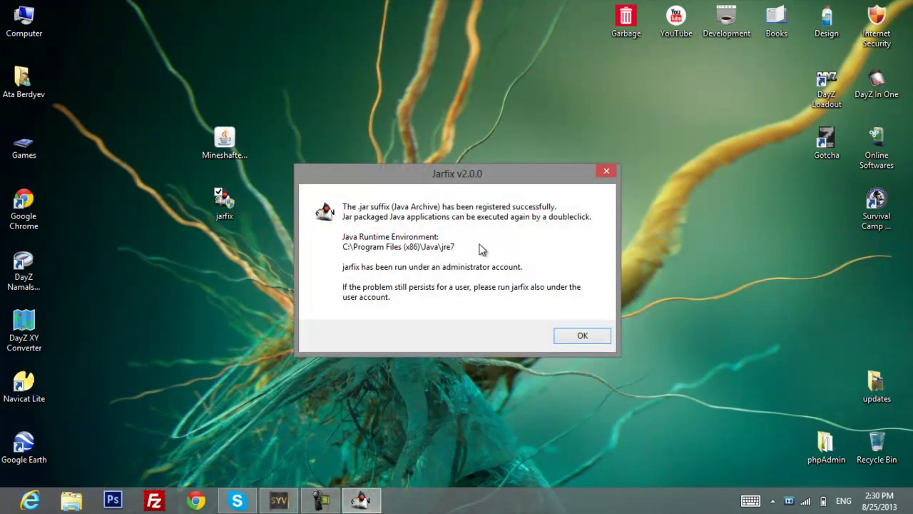
{"action": "left_click", "coordinate": [565, 335]}
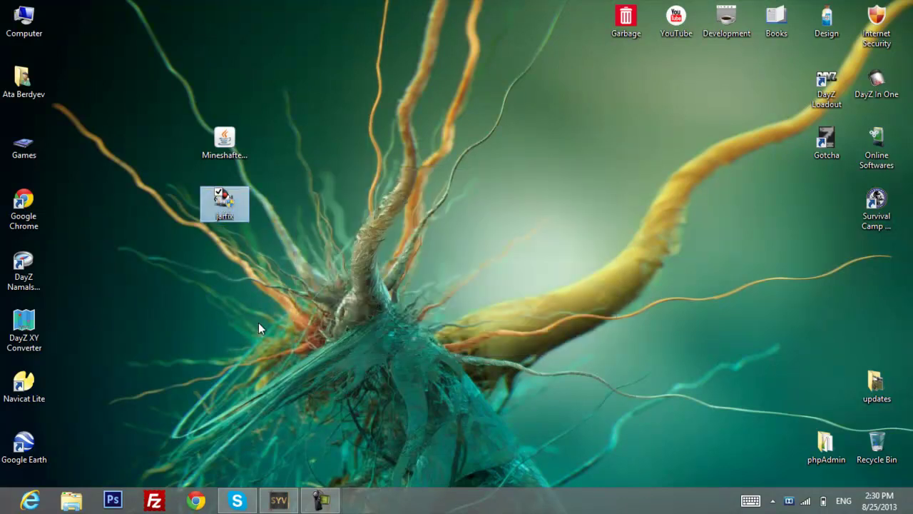
Permanently delete jarfix.exe and refresh the desktop, leaving Mineshafter-launcher selected.
{"action": "key", "text": "shift+Delete"}
{"action": "key", "text": "Return"}
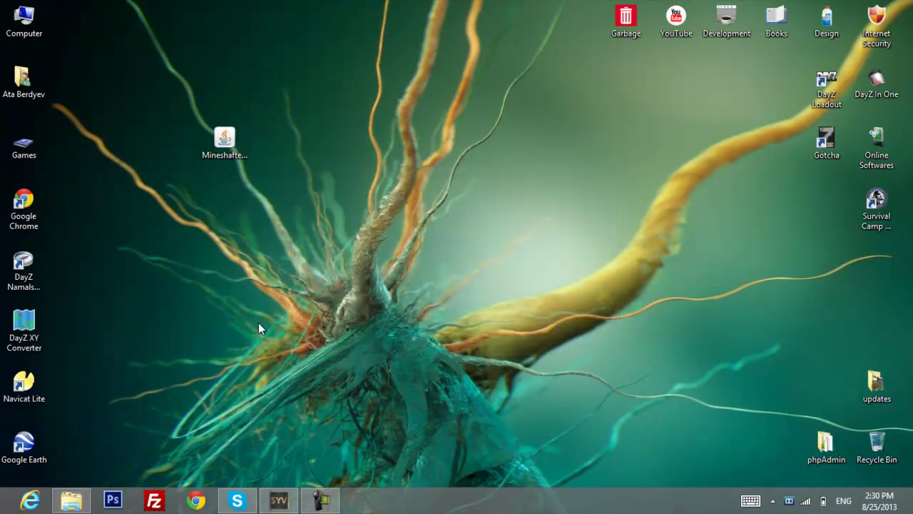
{"action": "left_click", "coordinate": [277, 205]}
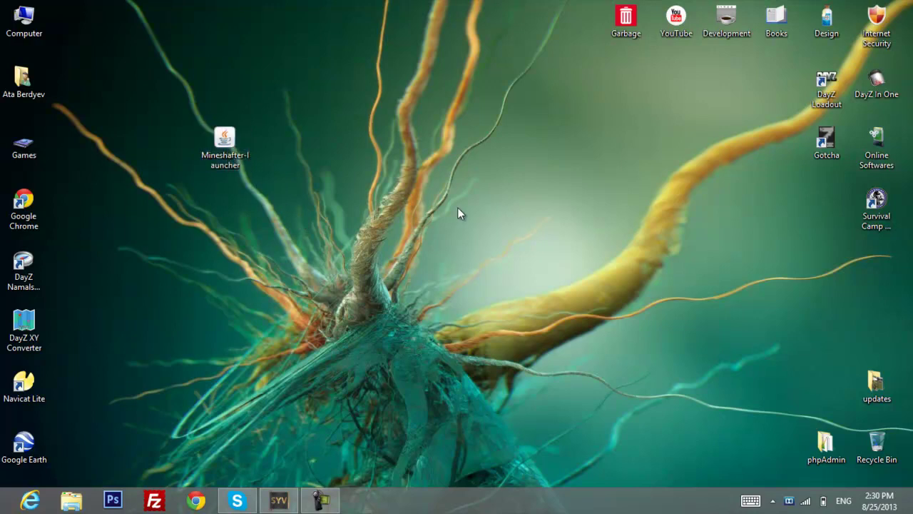
{"action": "right_click", "coordinate": [299, 207]}
{"action": "left_click", "coordinate": [434, 247]}
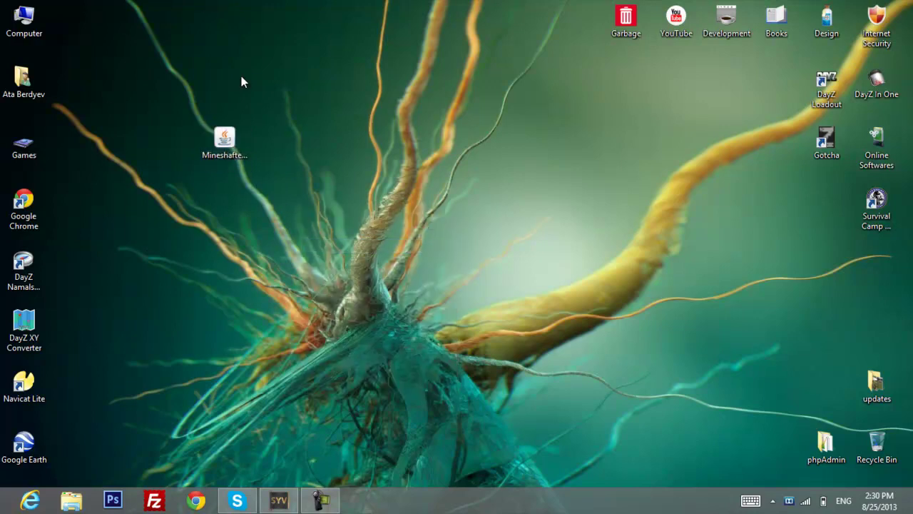
{"action": "left_click", "coordinate": [236, 165]}
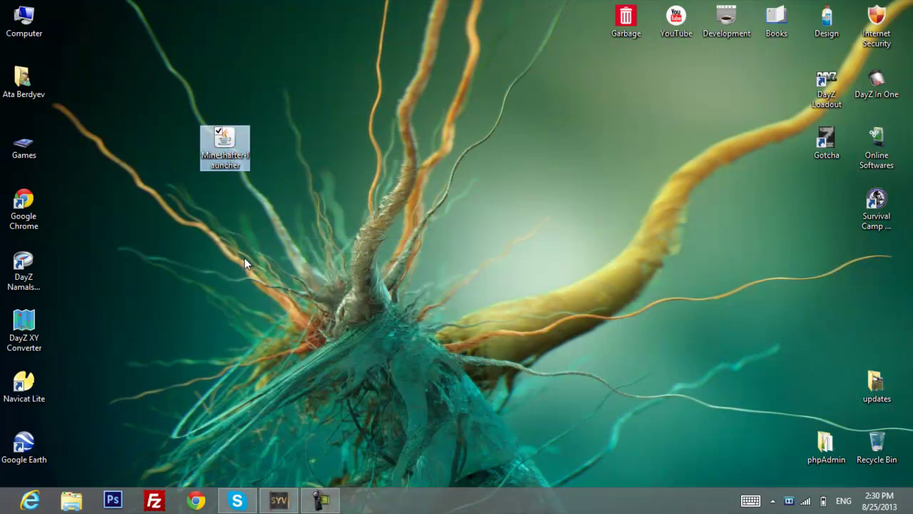
{"action": "left_click", "coordinate": [243, 212]}
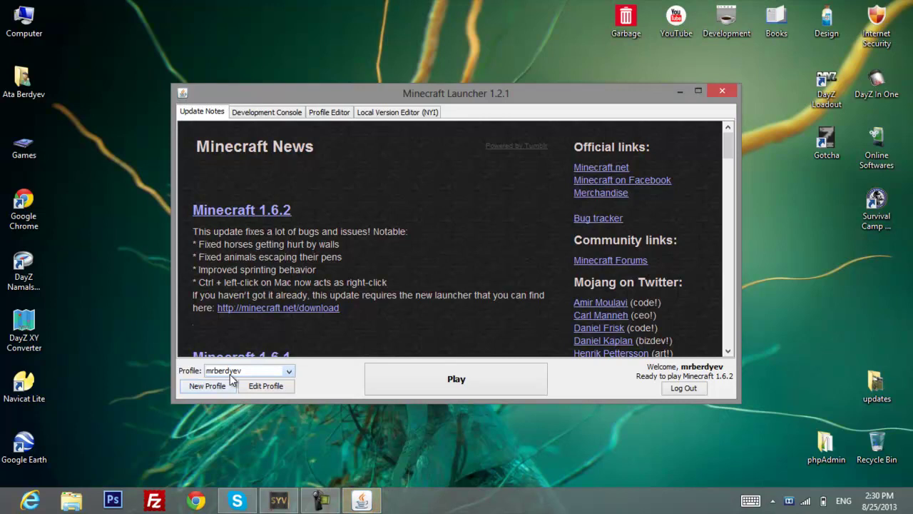
{"action": "left_click_drag", "start_coordinate": [296, 94], "coordinate": [301, 62]}
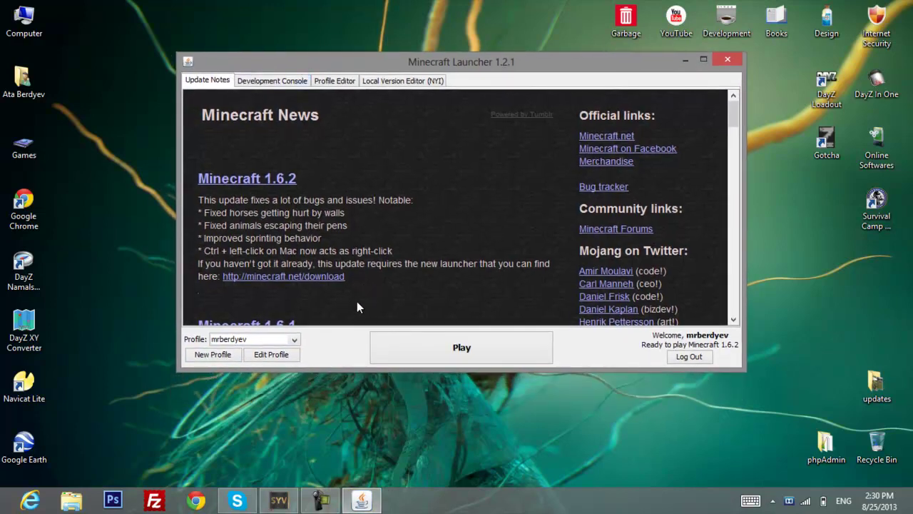
{"action": "left_click", "coordinate": [216, 343]}
{"action": "left_click", "coordinate": [214, 351]}
{"action": "left_click", "coordinate": [207, 354]}
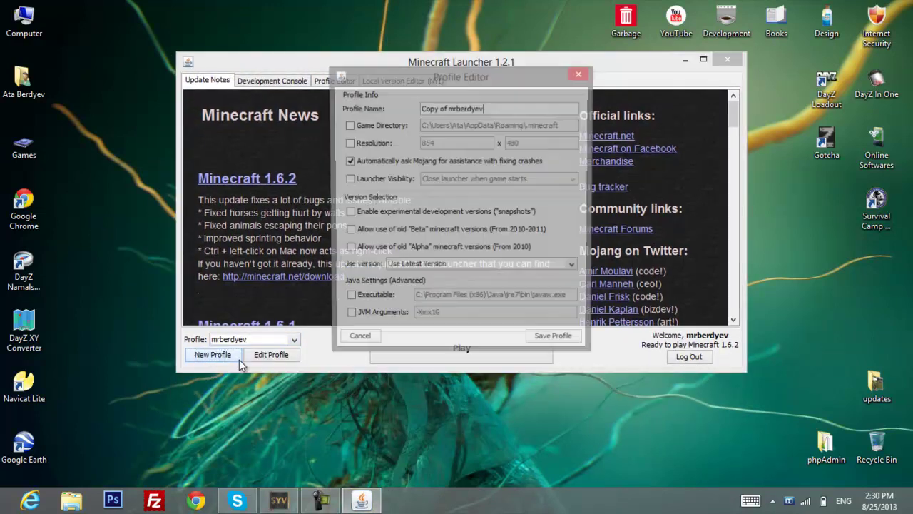
{"action": "left_click_drag", "start_coordinate": [411, 80], "coordinate": [487, 85]}
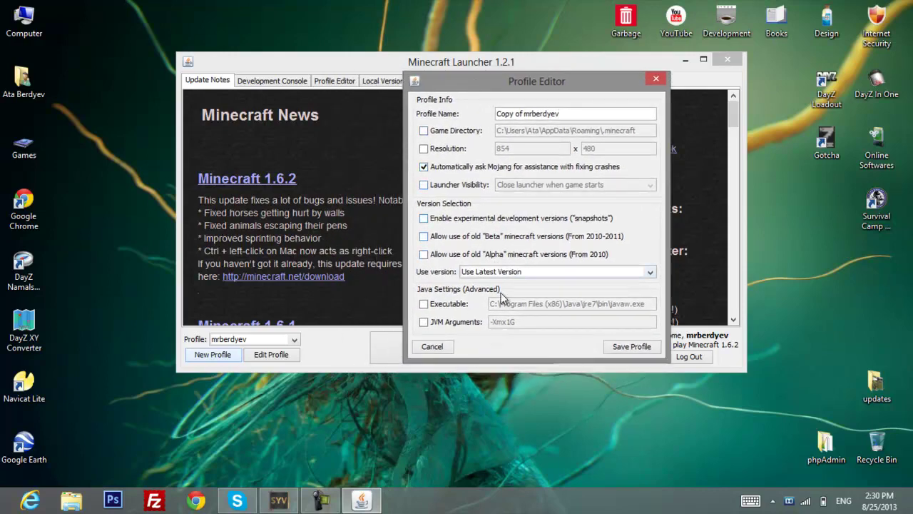
{"action": "left_click", "coordinate": [429, 345]}
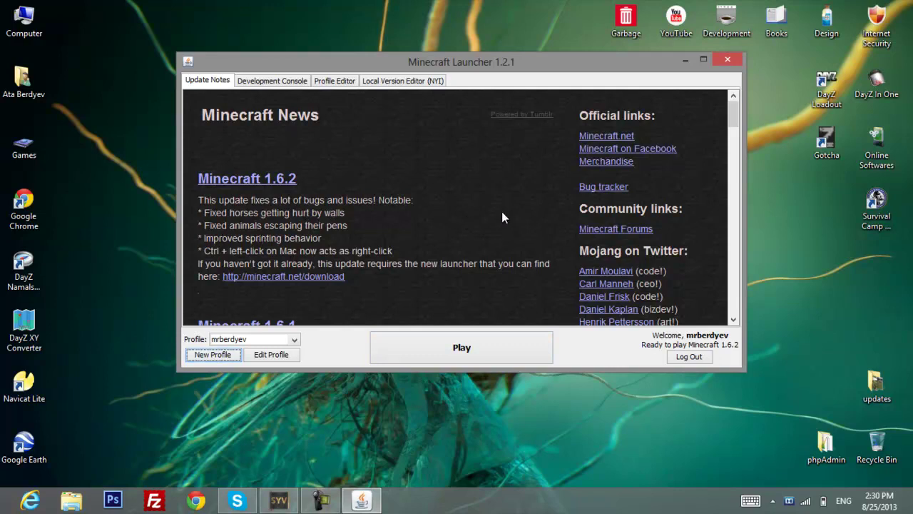
{"action": "left_click_drag", "start_coordinate": [395, 44], "coordinate": [385, 53]}
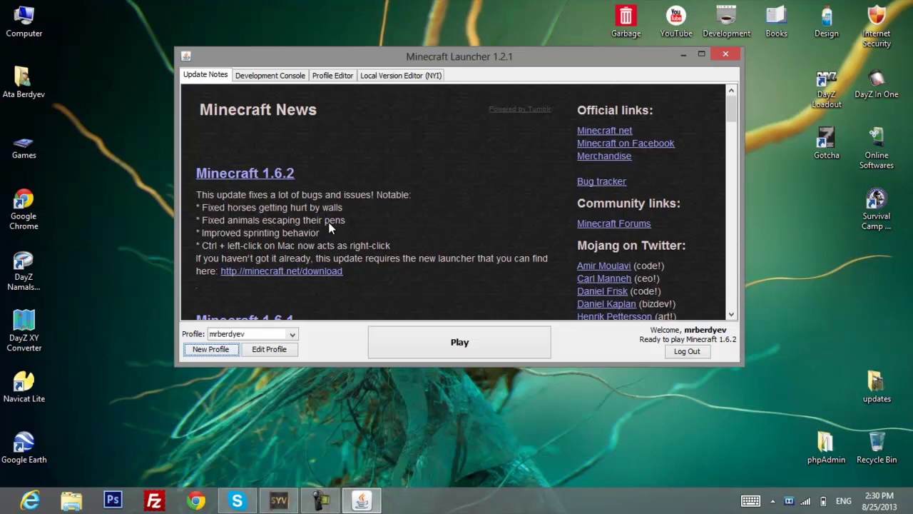
{"action": "left_click", "coordinate": [255, 336]}
{"action": "left_click", "coordinate": [259, 347]}
{"action": "mouse_move", "coordinate": [483, 61]}
{"action": "left_mouse_down"}
{"action": "mouse_move", "coordinate": [472, 65]}
{"action": "mouse_move", "coordinate": [483, 55]}
{"action": "left_mouse_up"}
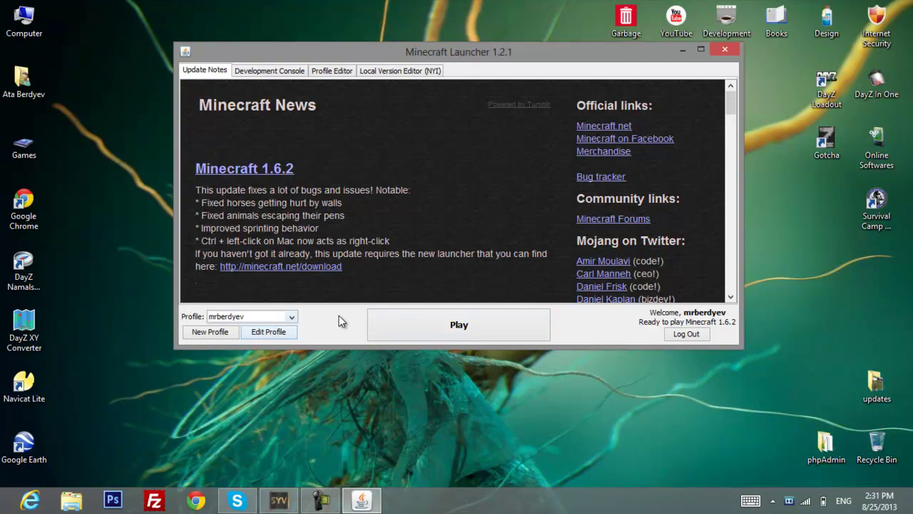
{"action": "scroll", "coordinate": [418, 235], "scroll_direction": "down", "scroll_amount": 10}
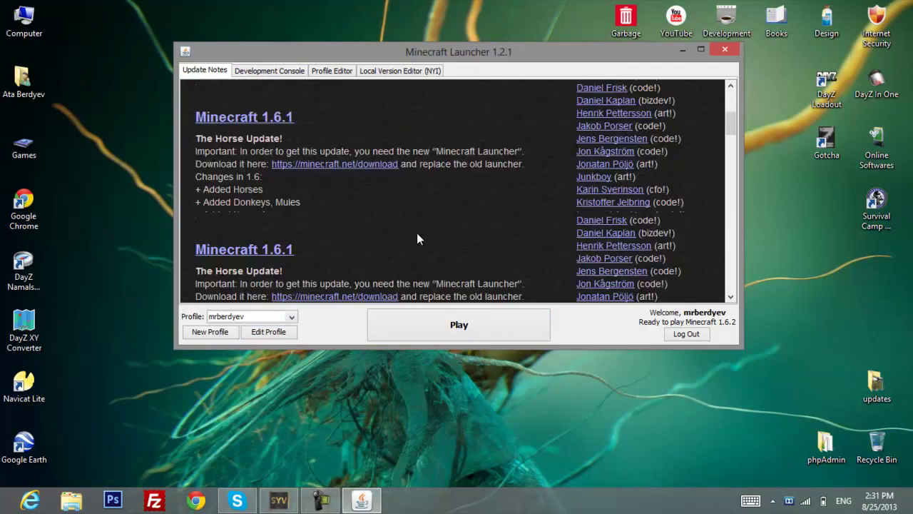
{"action": "scroll", "coordinate": [418, 240], "scroll_direction": "up", "scroll_amount": 10}
Launch Minecraft 1.6.2 and Direct Connect to the OneCameron.co.uk server.
{"action": "left_click", "coordinate": [441, 321]}
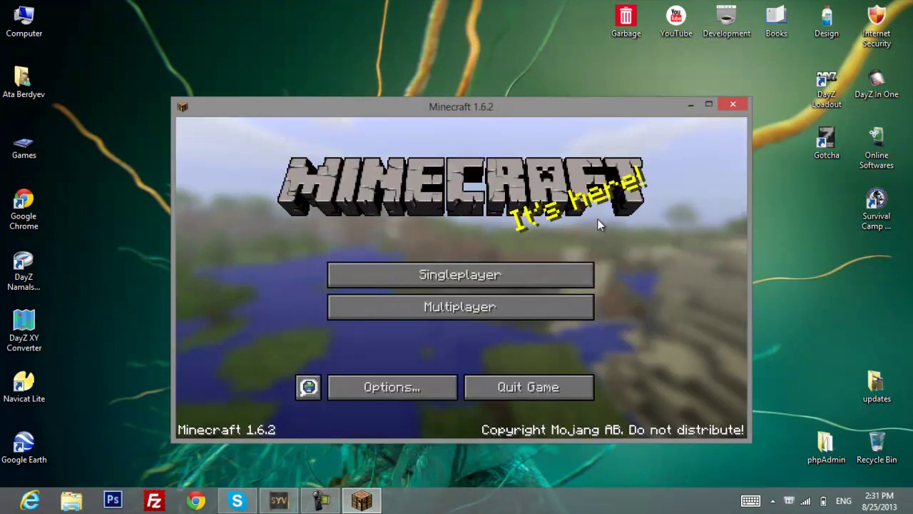
{"action": "left_click_drag", "start_coordinate": [483, 103], "coordinate": [453, 59]}
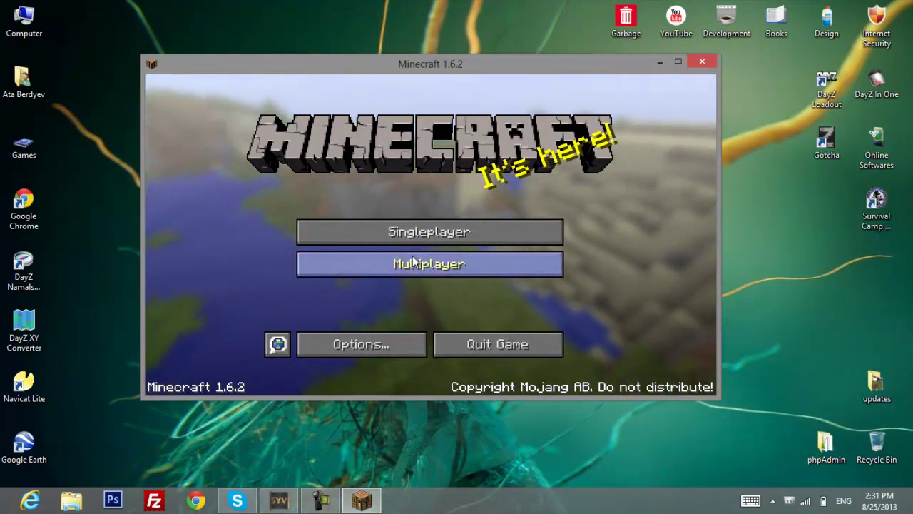
{"action": "left_click", "coordinate": [378, 265]}
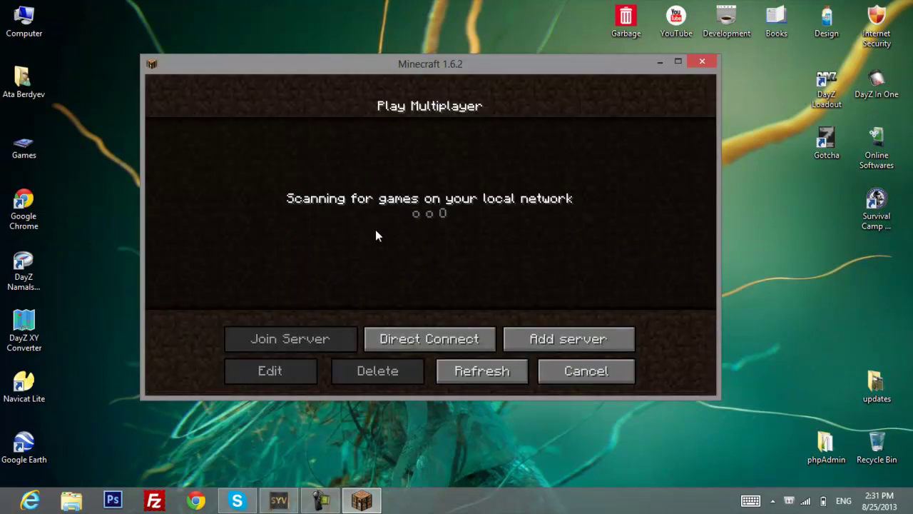
{"action": "left_click", "coordinate": [449, 332]}
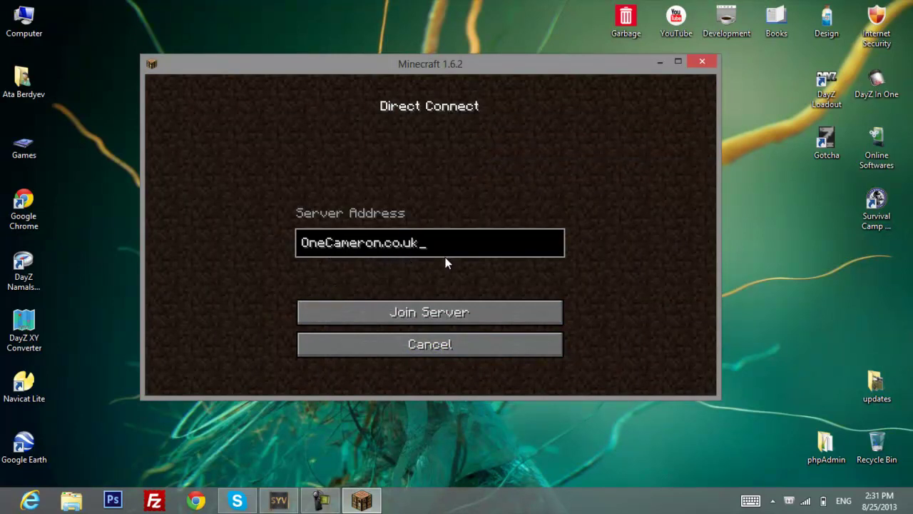
{"action": "left_click", "coordinate": [409, 316]}
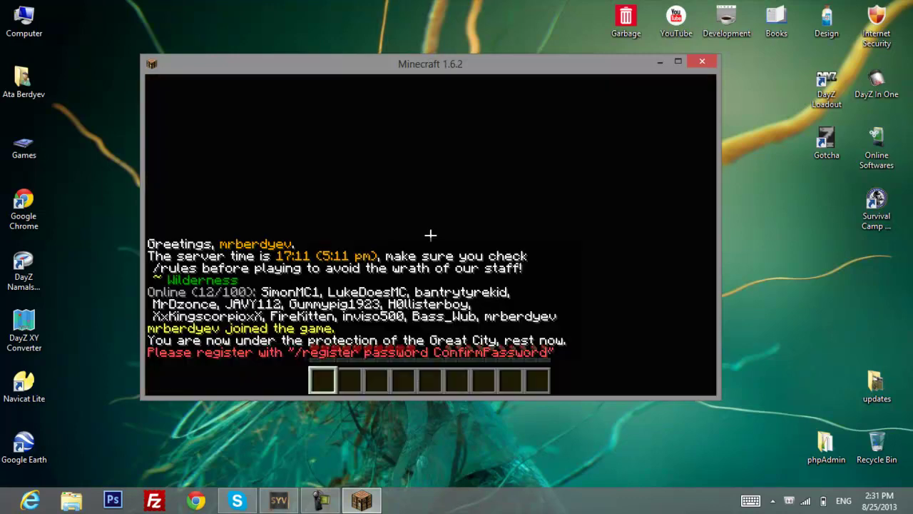
Send the /register command with a password twice, walking toward the cobblestone house in between.
{"action": "type", "text": "/"}
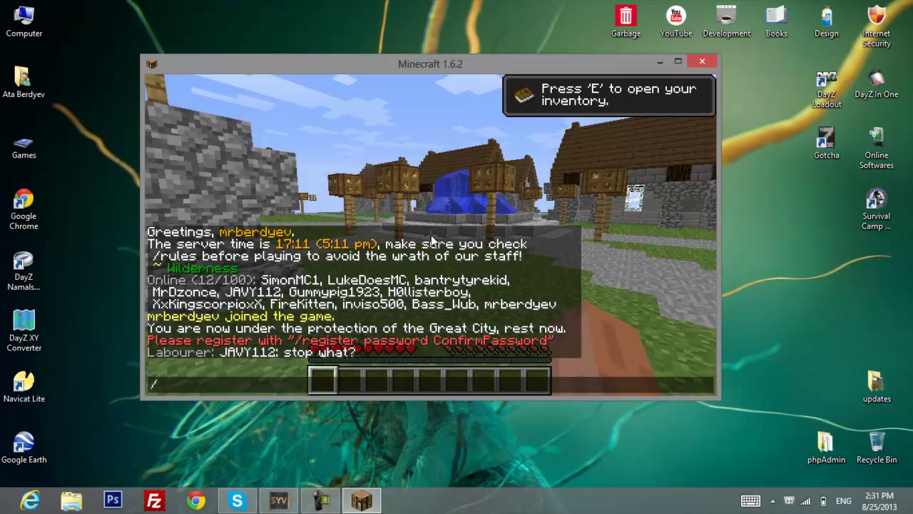
{"action": "type", "text": "rego"}
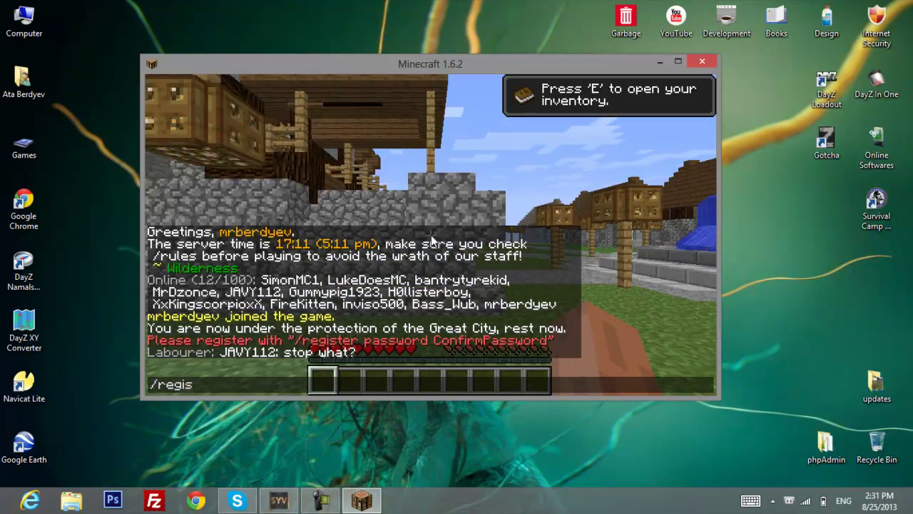
{"action": "type", "text": "123"}
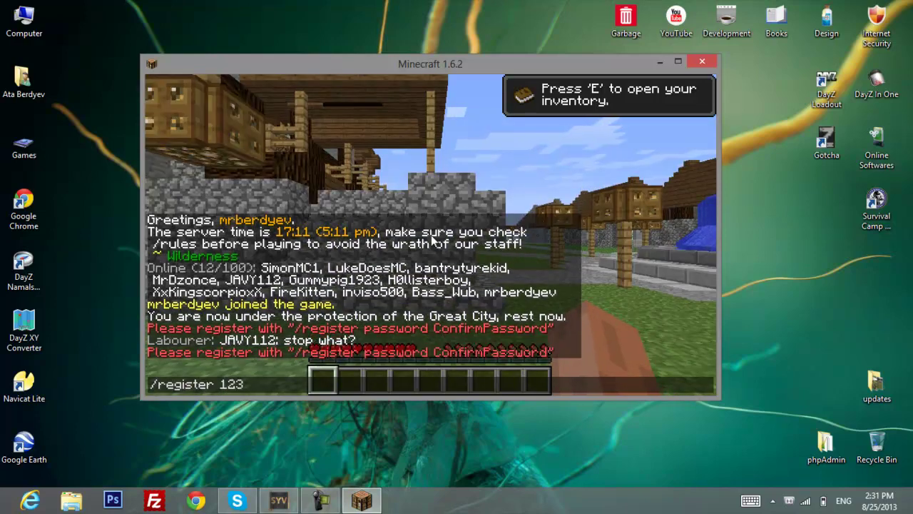
{"action": "type", "text": " 123"}
{"action": "key", "text": "Return"}
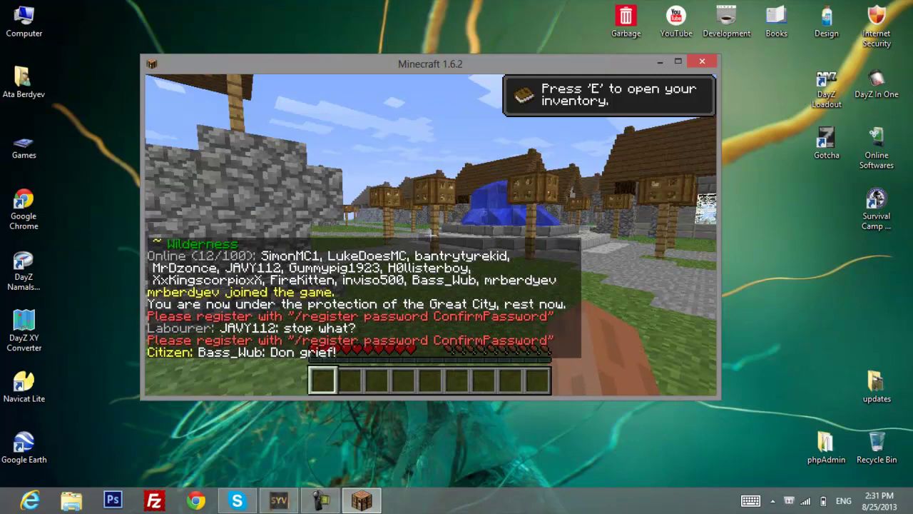
{"action": "key", "text": "w"}
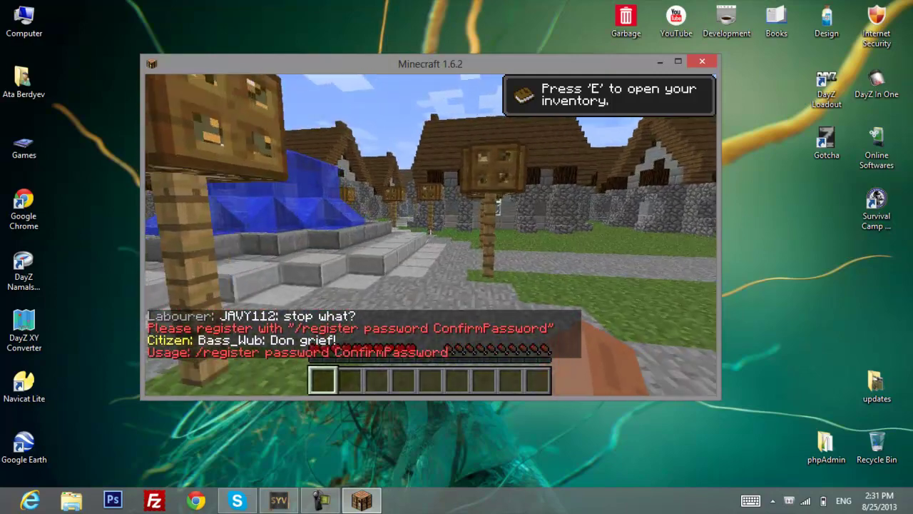
{"action": "key", "text": "w"}
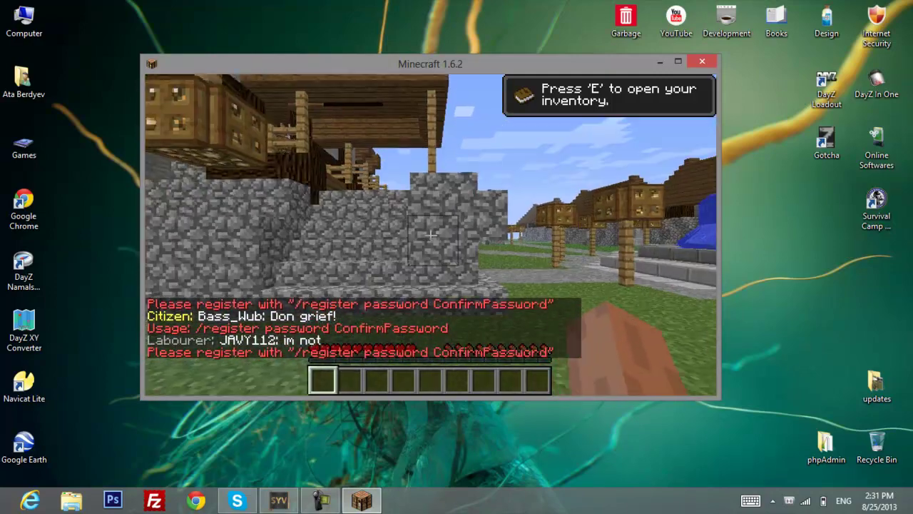
{"action": "key", "text": "w"}
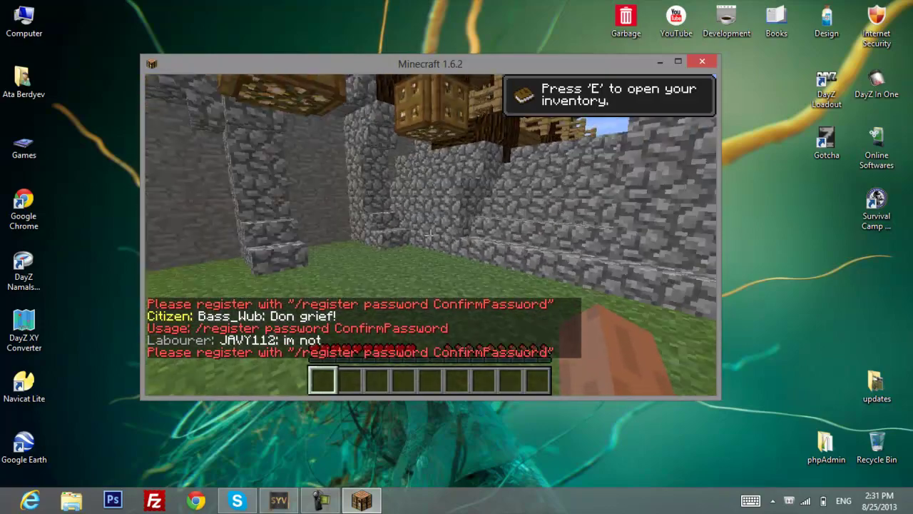
{"action": "key", "text": "w"}
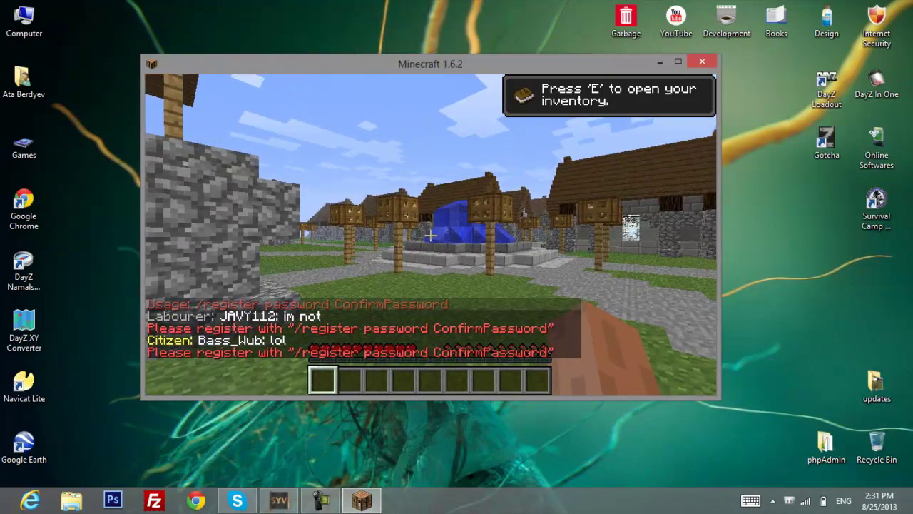
{"action": "type", "text": "/registe"}
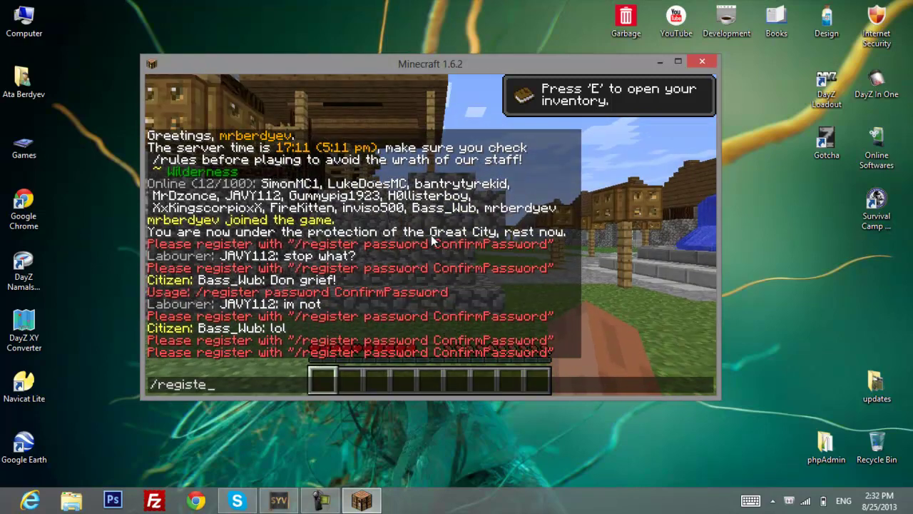
{"action": "type", "text": "r 123123 "}
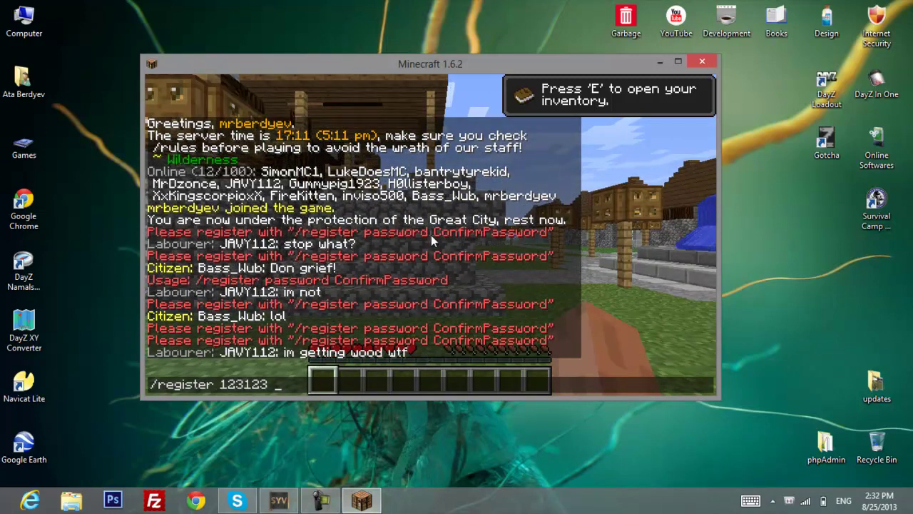
{"action": "type", "text": "ConfirmP"}
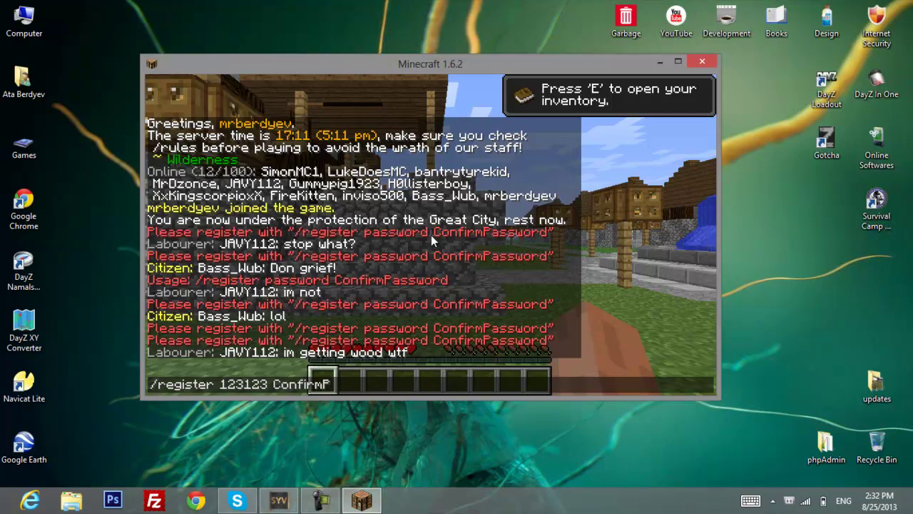
{"action": "type", "text": "assword"}
{"action": "key", "text": "Return"}
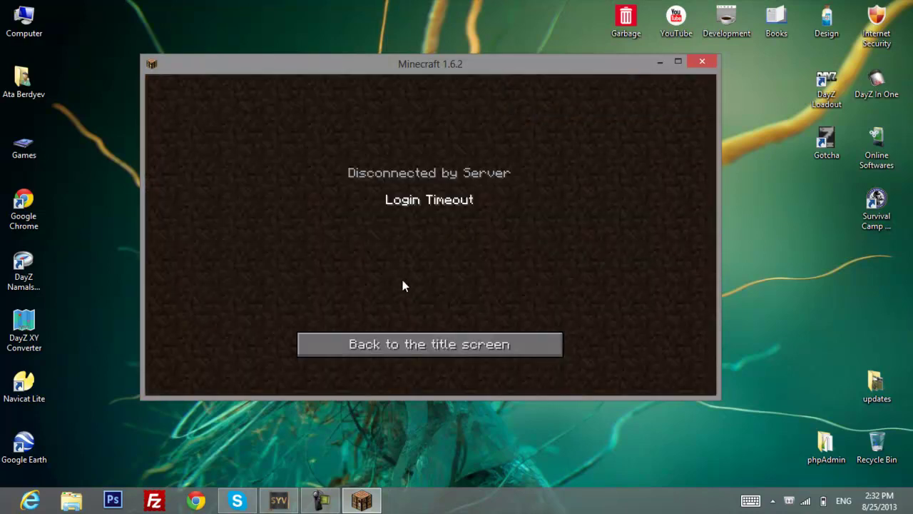
Leave the Login Timeout screen and cancel Play Multiplayer, repositioning the game window.
{"action": "left_click", "coordinate": [397, 345]}
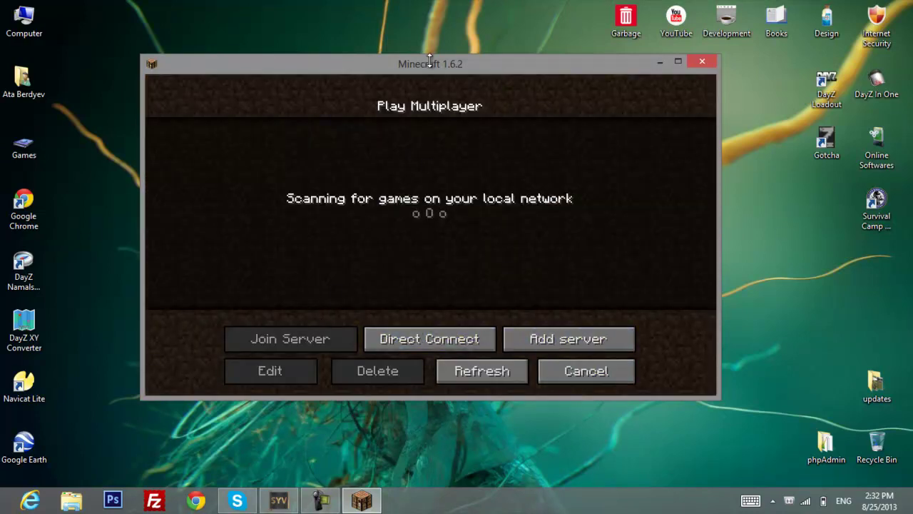
{"action": "left_click_drag", "start_coordinate": [430, 59], "coordinate": [452, 18]}
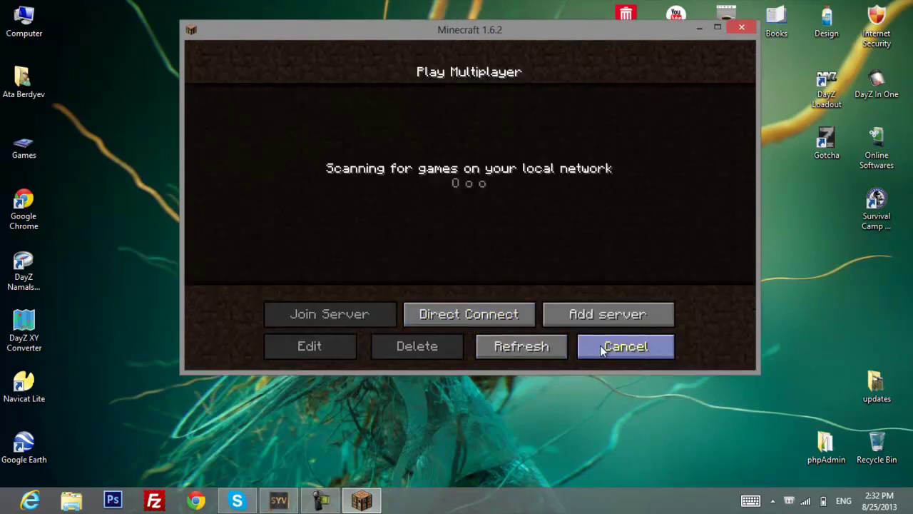
{"action": "left_click", "coordinate": [620, 346]}
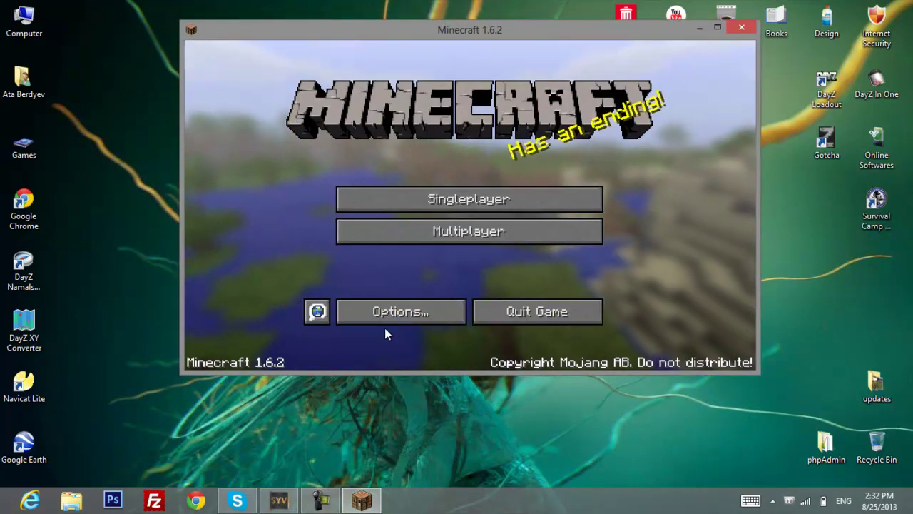
{"action": "left_click_drag", "start_coordinate": [409, 32], "coordinate": [362, 71]}
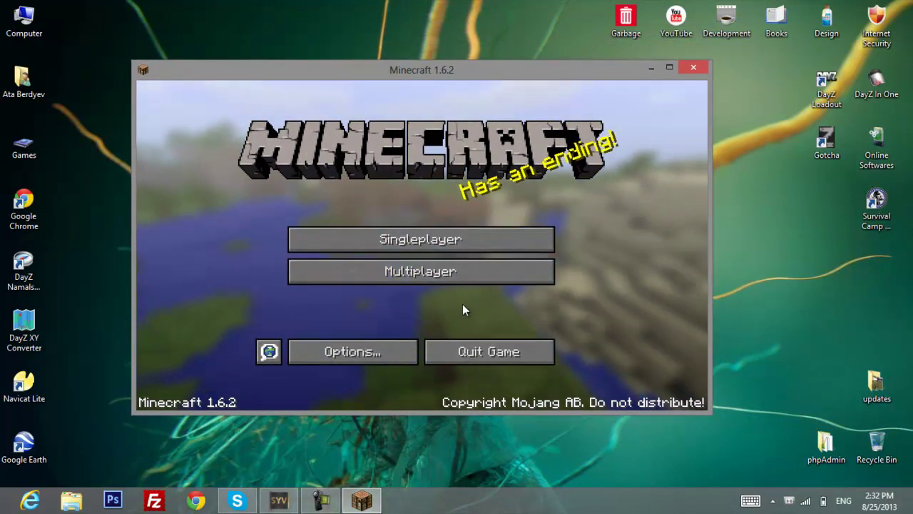
In Options > Video Settings, toggle Graphics to Fancy and back to Fast, then exit.
{"action": "left_click", "coordinate": [350, 350]}
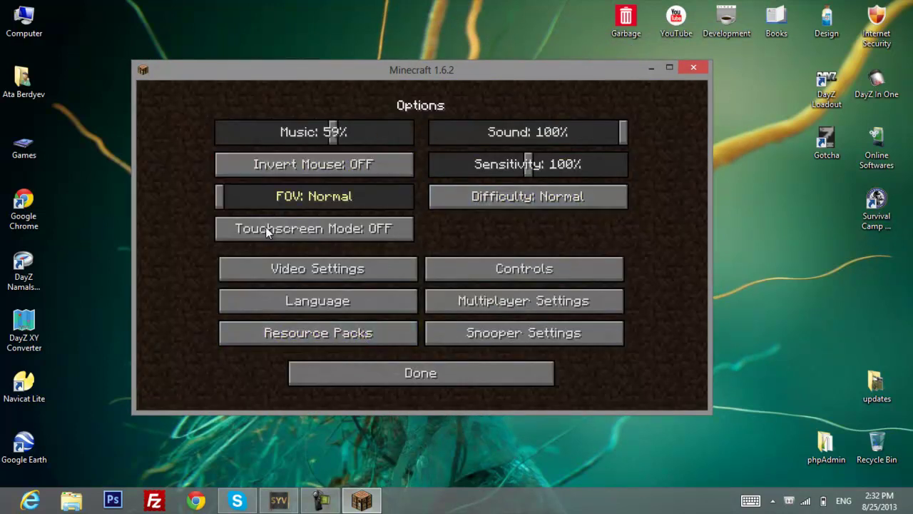
{"action": "left_click", "coordinate": [296, 270]}
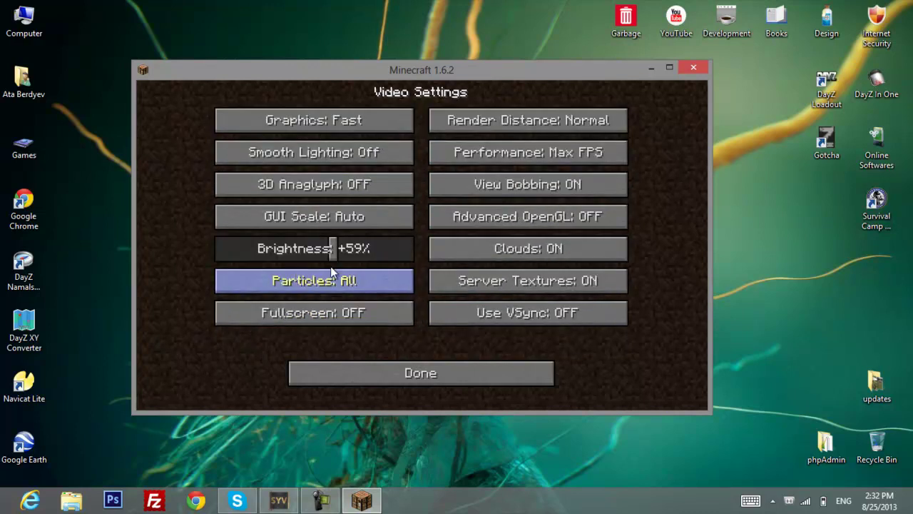
{"action": "left_click", "coordinate": [300, 122]}
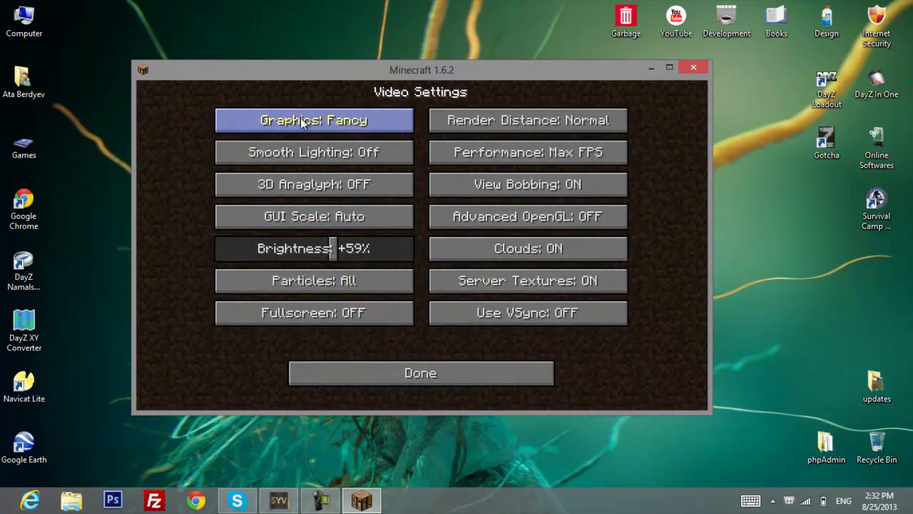
{"action": "left_click", "coordinate": [303, 119]}
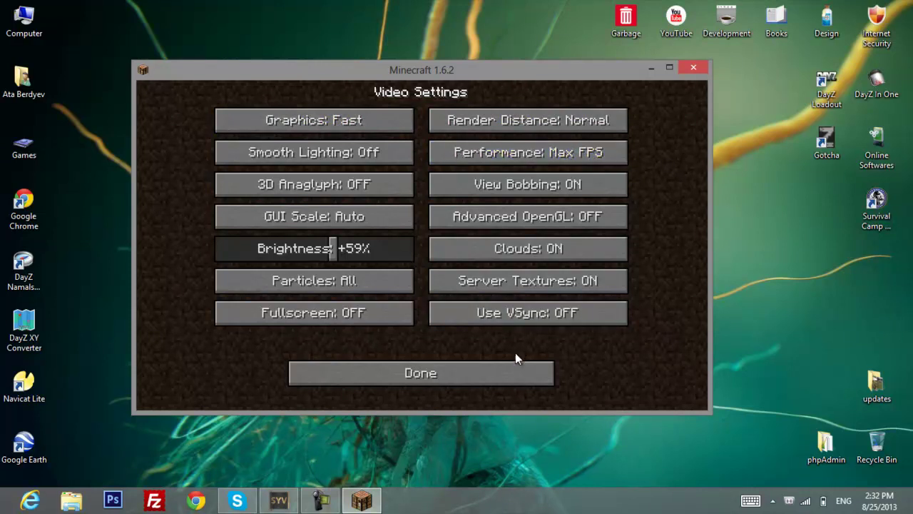
{"action": "left_click", "coordinate": [436, 384]}
{"action": "left_click", "coordinate": [418, 384]}
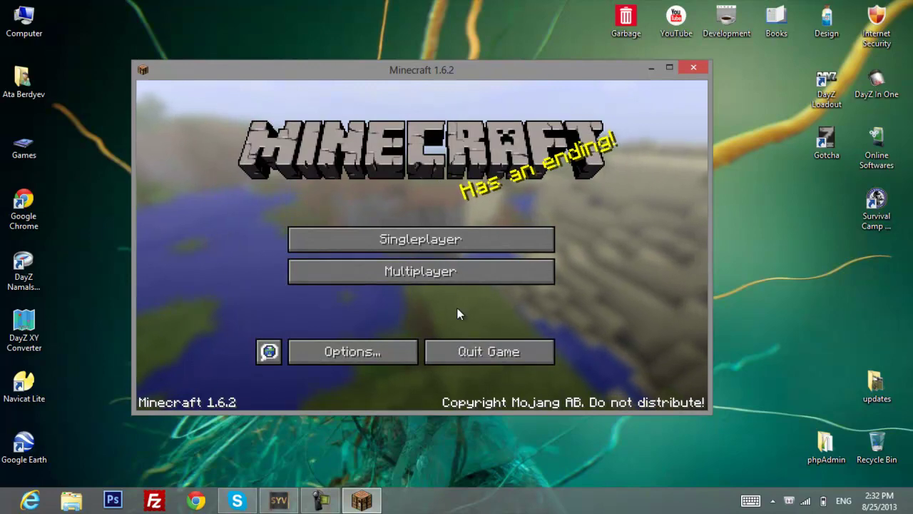
Quit Minecraft and search Google for 'mineshafter' in a new Chrome window.
{"action": "left_click", "coordinate": [435, 351]}
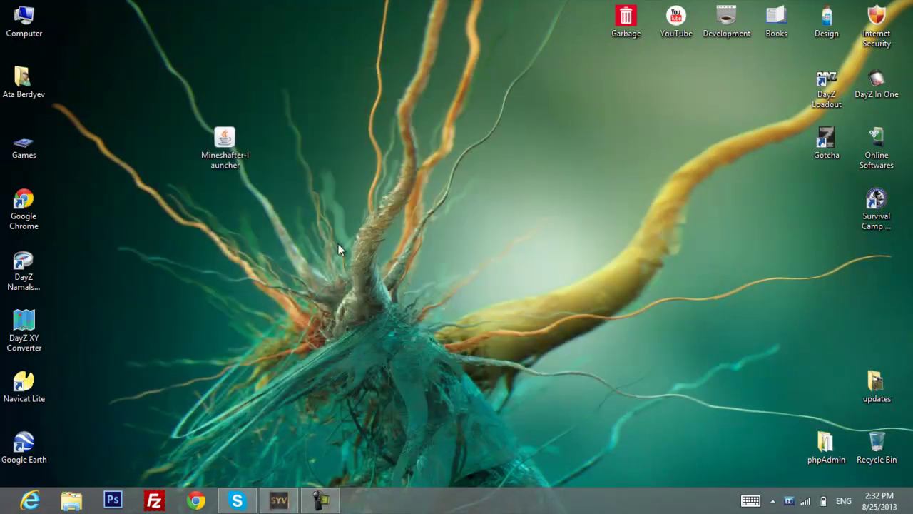
{"action": "left_click", "coordinate": [197, 500]}
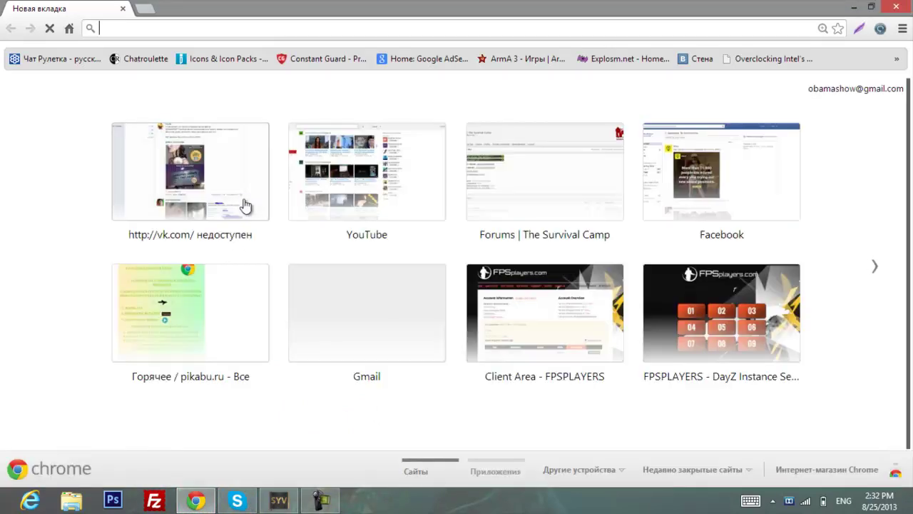
{"action": "type", "text": "mineshafter"}
{"action": "key", "text": "Return"}
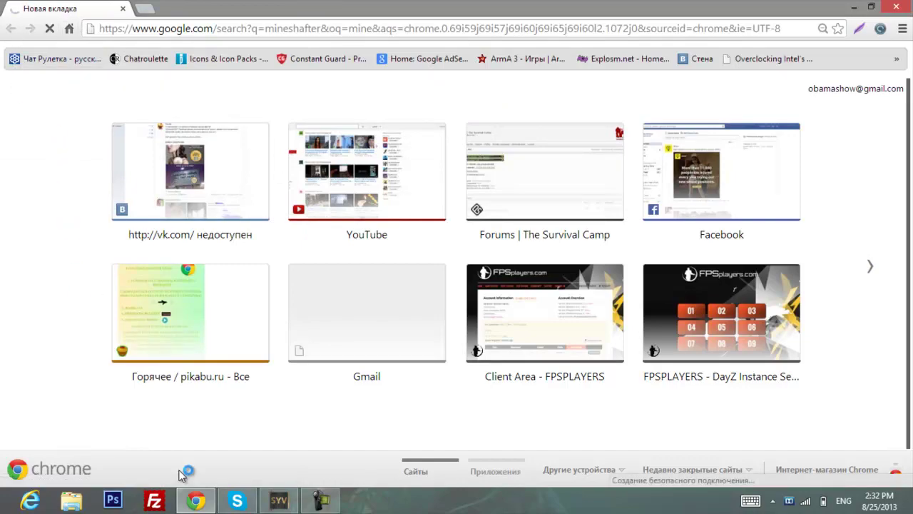
Restore the Chrome window and reload the failed 'mineshafter' search results page.
{"action": "left_click", "coordinate": [200, 493]}
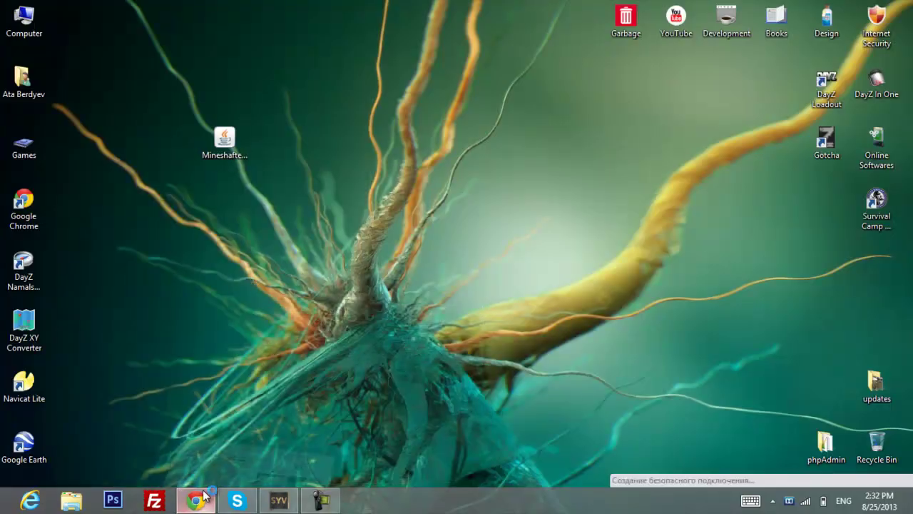
{"action": "left_click", "coordinate": [196, 500]}
{"action": "middle_click", "coordinate": [223, 208]}
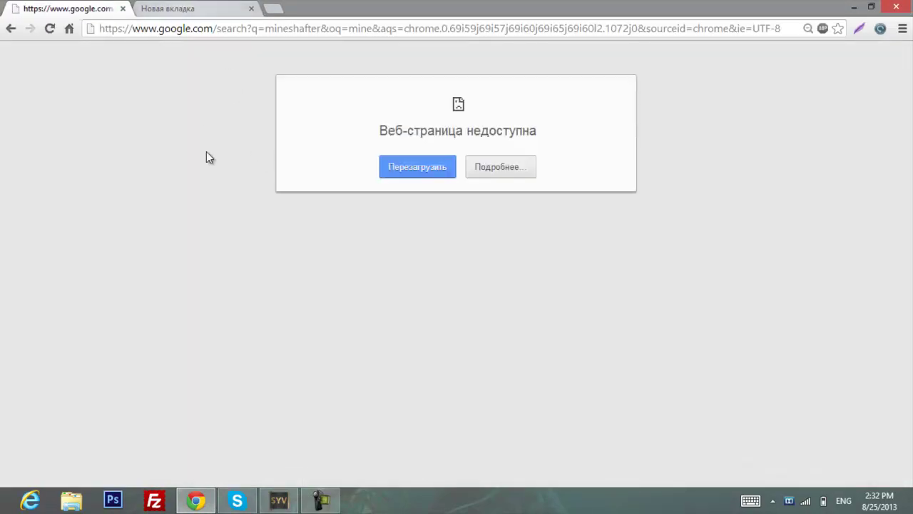
{"action": "key", "text": "F5"}
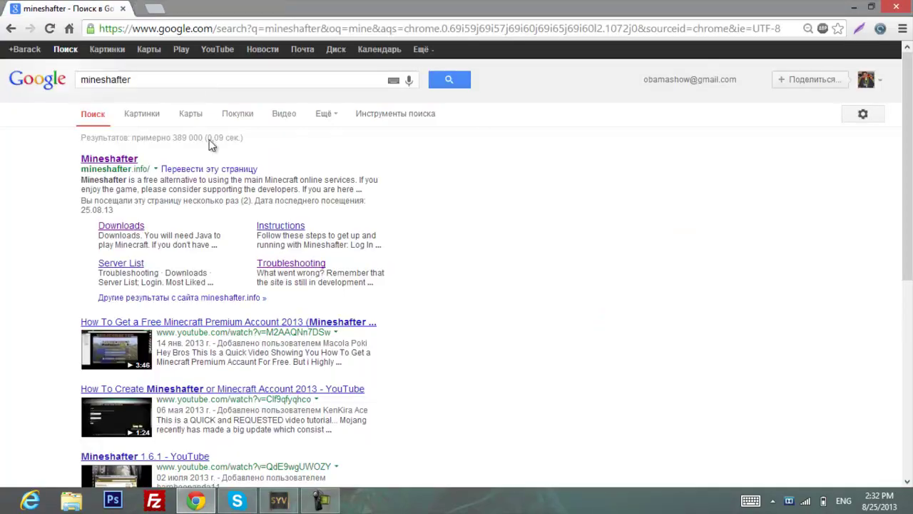
Open mineshafter.info from the results, scroll through its Troubleshooting page, then go back Home.
{"action": "left_click", "coordinate": [126, 158]}
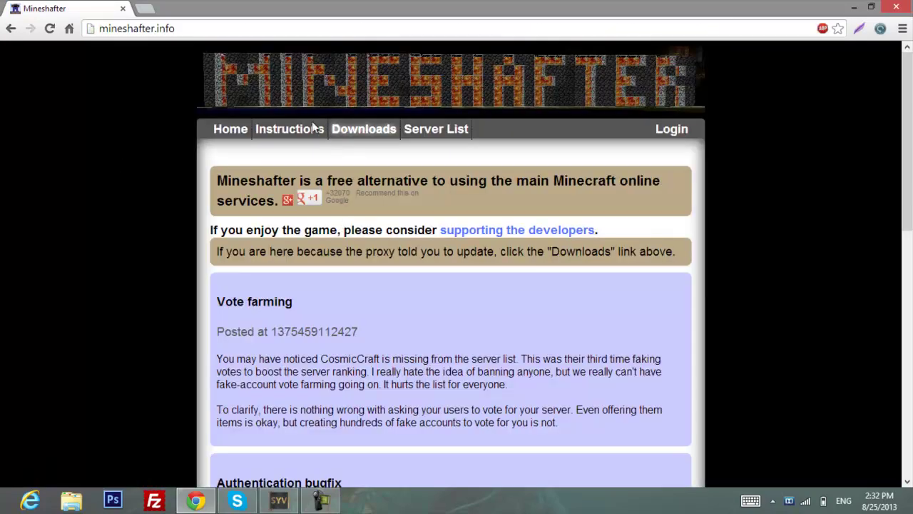
{"action": "left_click", "coordinate": [299, 149]}
{"action": "scroll", "coordinate": [273, 239], "scroll_direction": "down", "scroll_amount": 2}
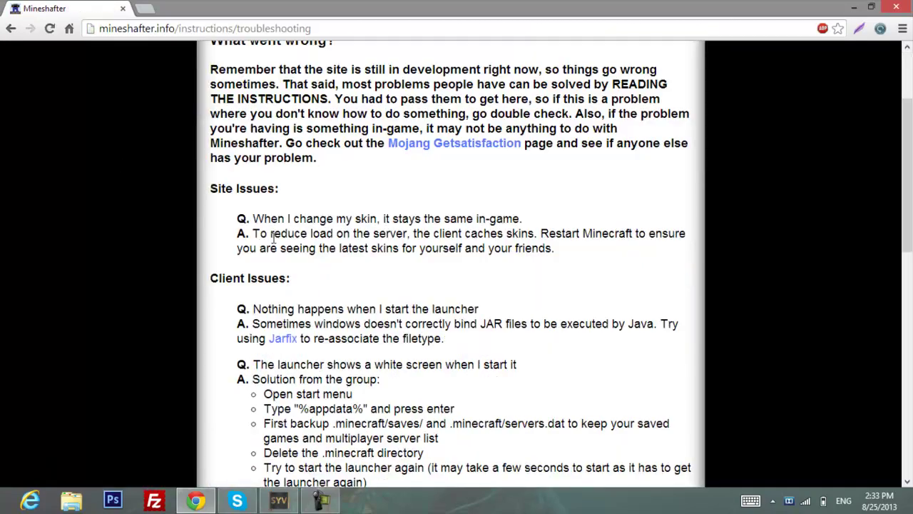
{"action": "scroll", "coordinate": [286, 163], "scroll_direction": "down", "scroll_amount": 4}
{"action": "scroll", "coordinate": [270, 106], "scroll_direction": "up", "scroll_amount": 3}
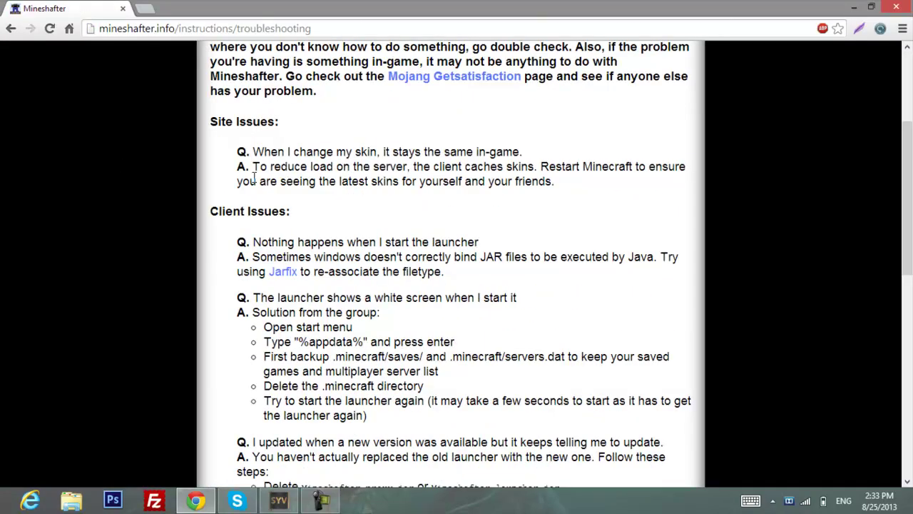
{"action": "scroll", "coordinate": [314, 214], "scroll_direction": "down", "scroll_amount": 7}
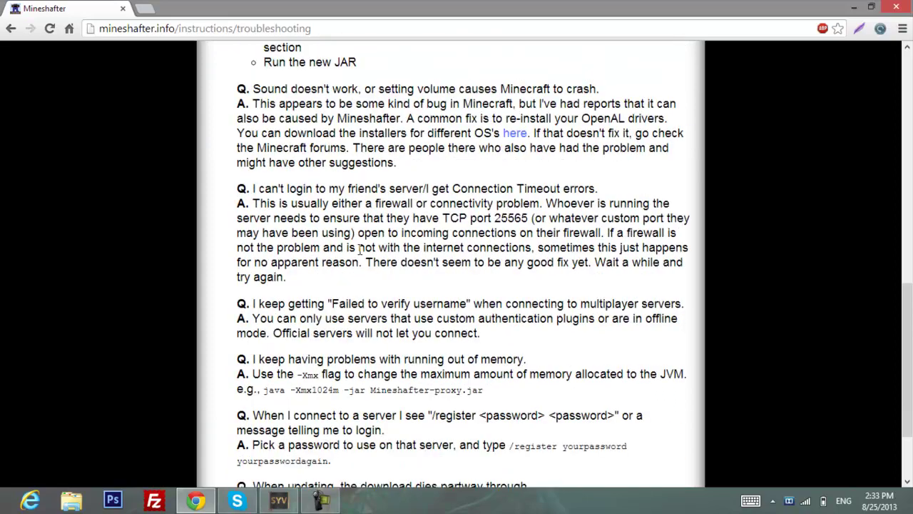
{"action": "scroll", "coordinate": [361, 249], "scroll_direction": "down", "scroll_amount": 2}
{"action": "scroll", "coordinate": [300, 285], "scroll_direction": "up", "scroll_amount": 12}
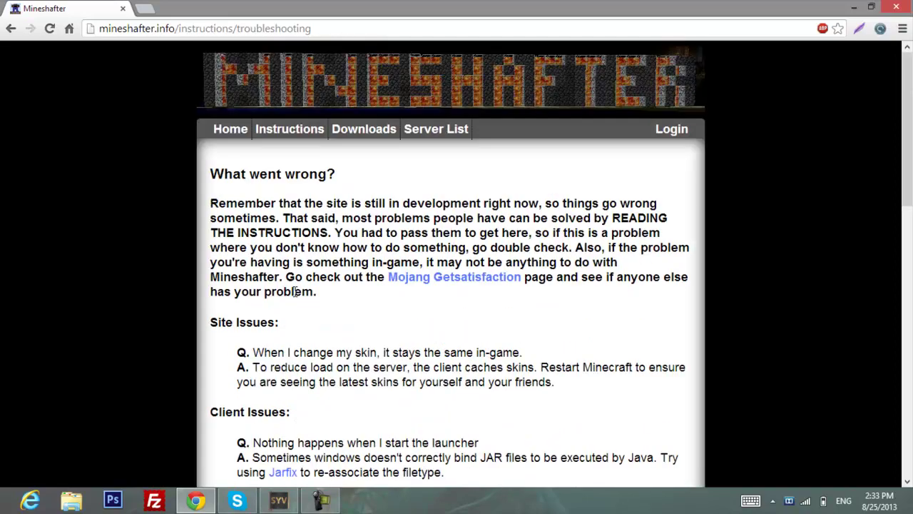
{"action": "left_click", "coordinate": [230, 130]}
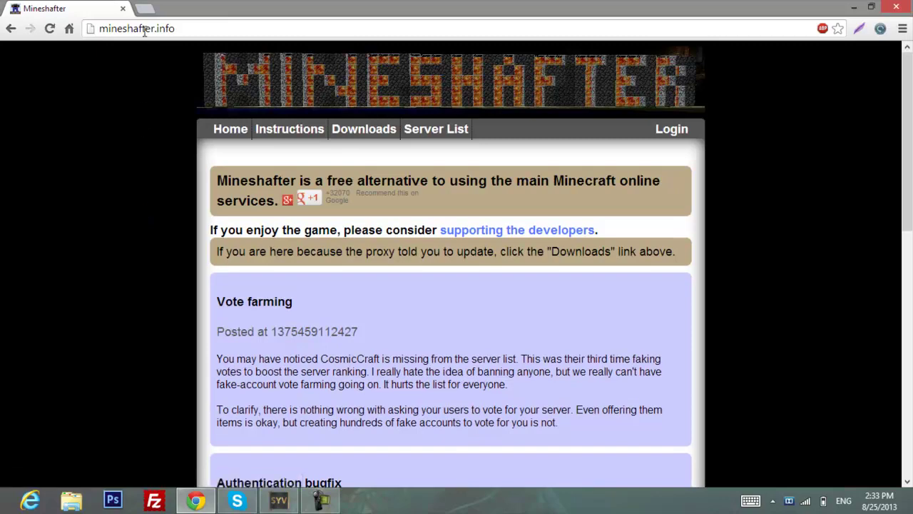
Search Google for 'minecraft' in a new tab and open minecraft.net.
{"action": "left_click", "coordinate": [144, 8]}
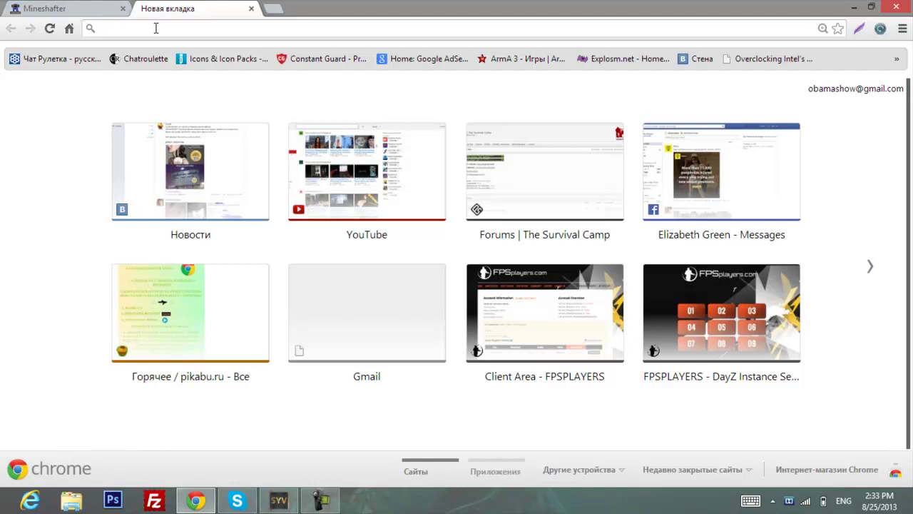
{"action": "type", "text": "minecraft"}
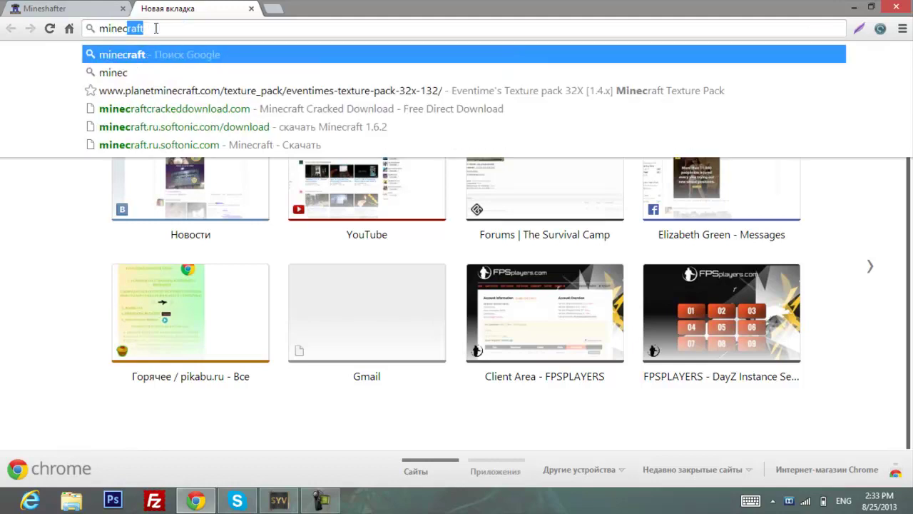
{"action": "key", "text": "Return"}
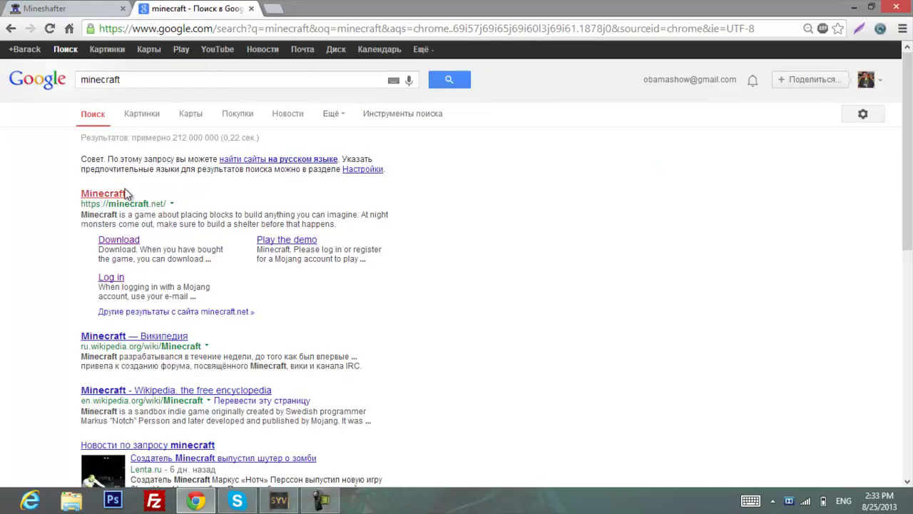
{"action": "left_click", "coordinate": [89, 197]}
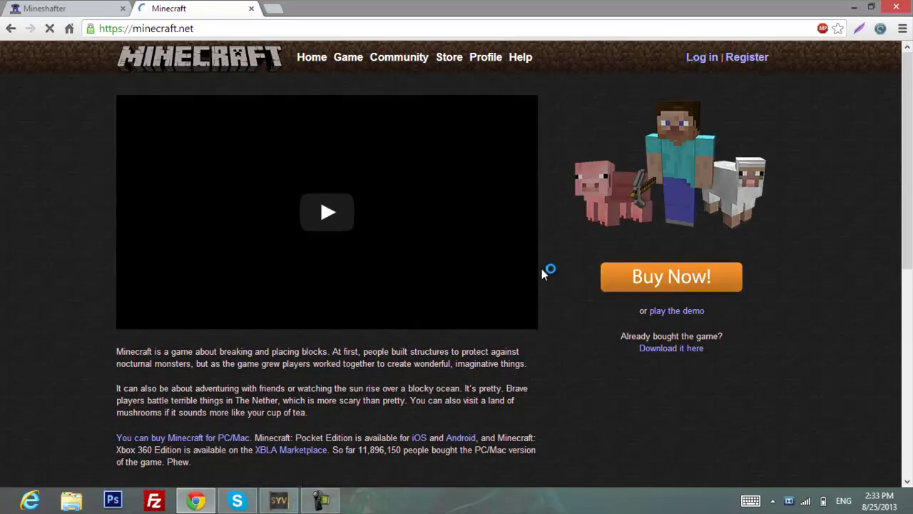
Look over the Store's €19.95 game price and merch, then close the tab and minimize Chrome.
{"action": "left_click", "coordinate": [621, 288]}
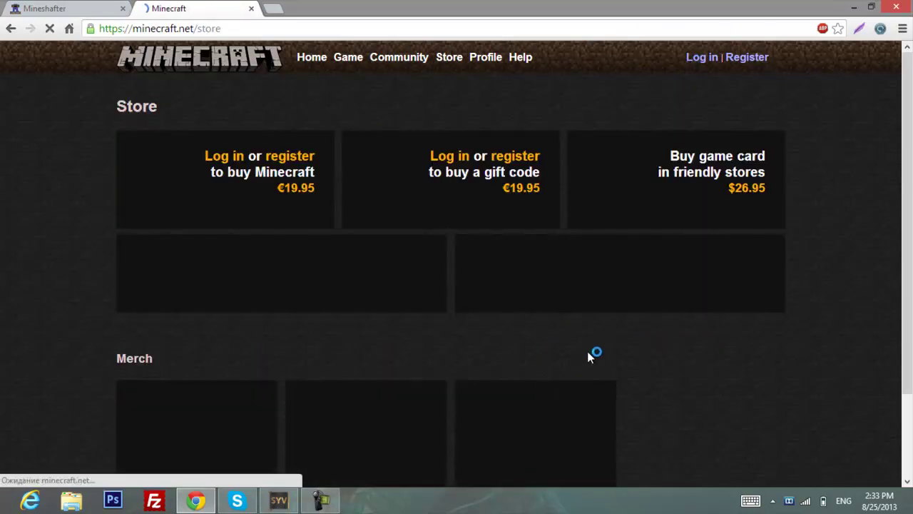
{"action": "left_click_drag", "start_coordinate": [277, 187], "coordinate": [311, 191]}
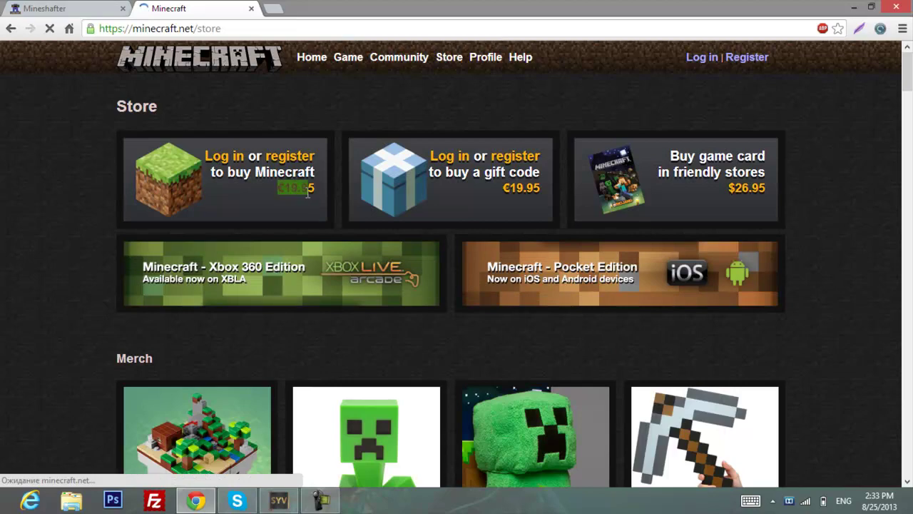
{"action": "left_click", "coordinate": [311, 191]}
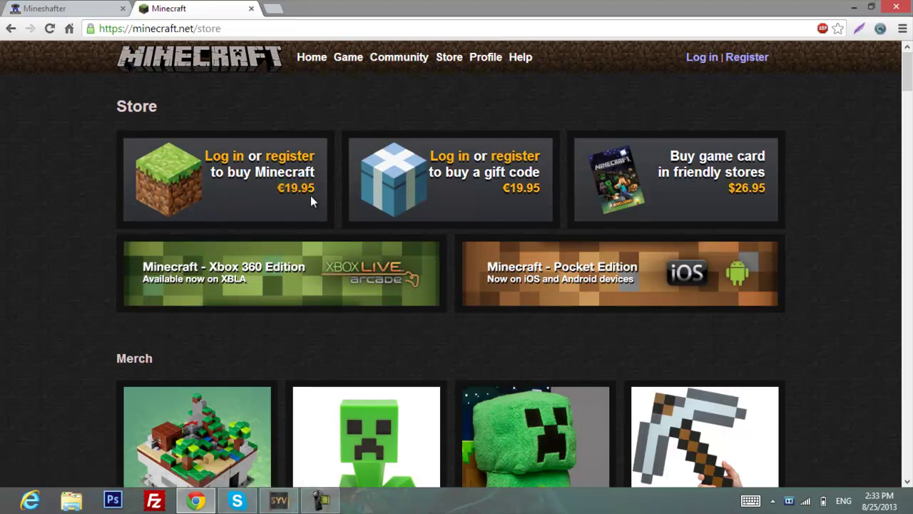
{"action": "scroll", "coordinate": [82, 228], "scroll_direction": "down", "scroll_amount": 5}
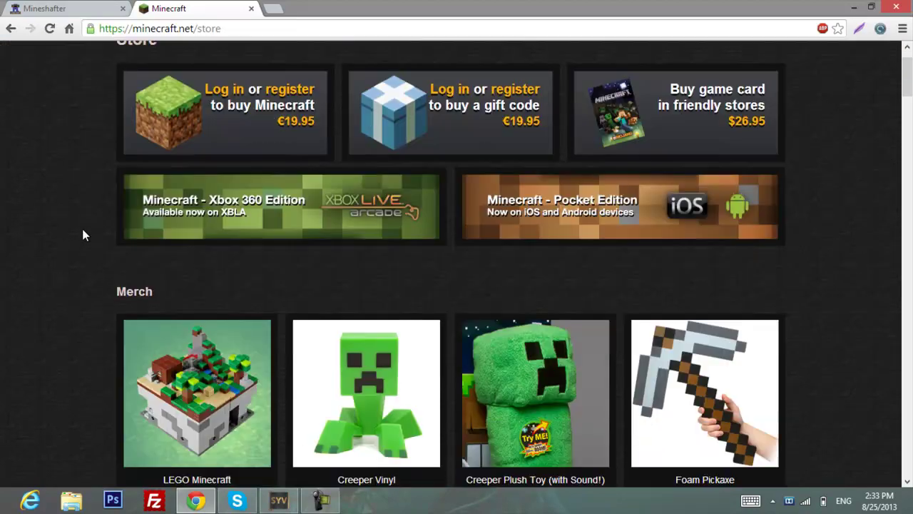
{"action": "scroll", "coordinate": [82, 228], "scroll_direction": "up", "scroll_amount": 5}
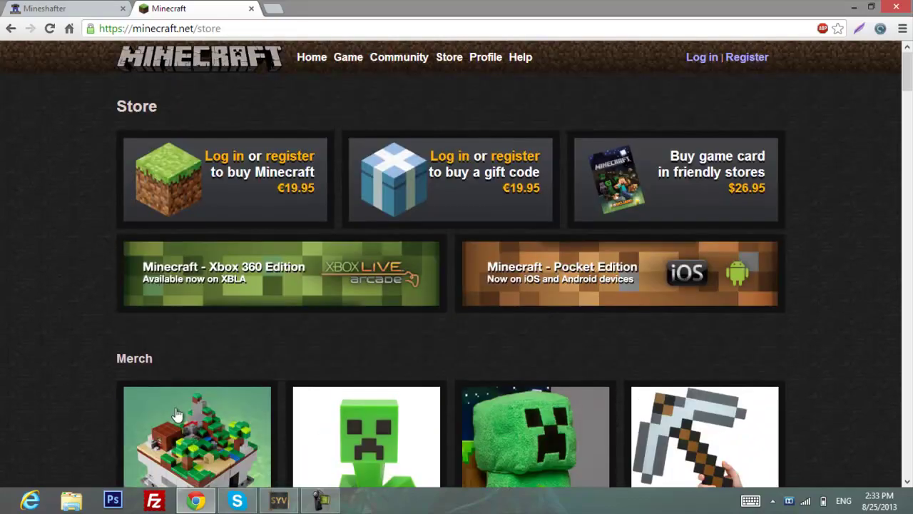
{"action": "key", "text": "ctrl+w"}
{"action": "left_click", "coordinate": [196, 500]}
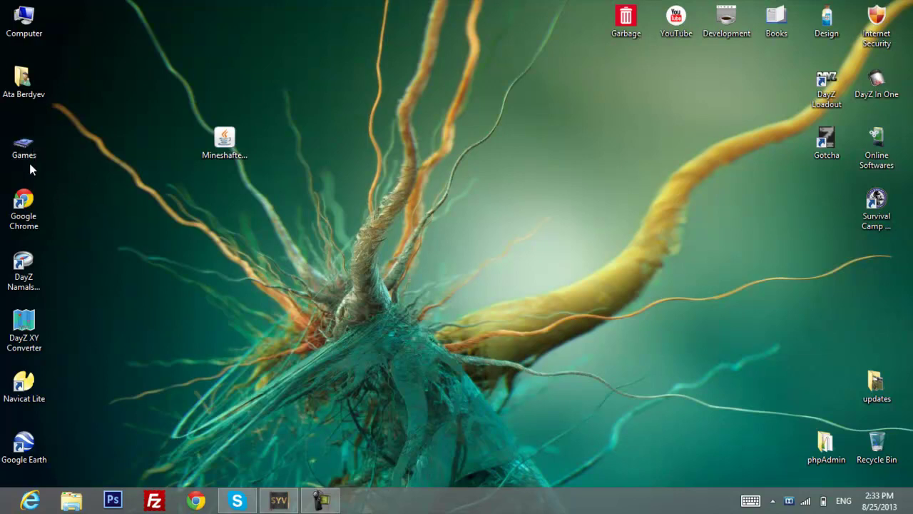
{"action": "left_click_drag", "start_coordinate": [310, 246], "coordinate": [436, 225]}
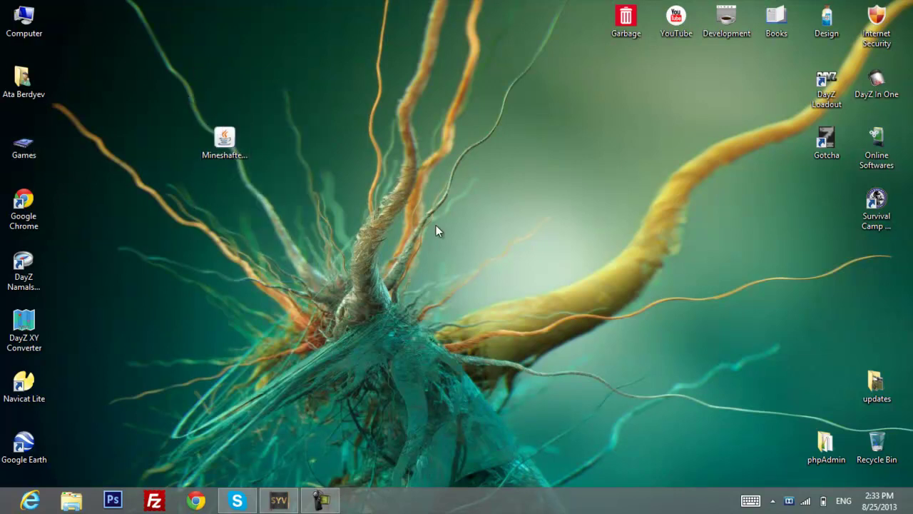